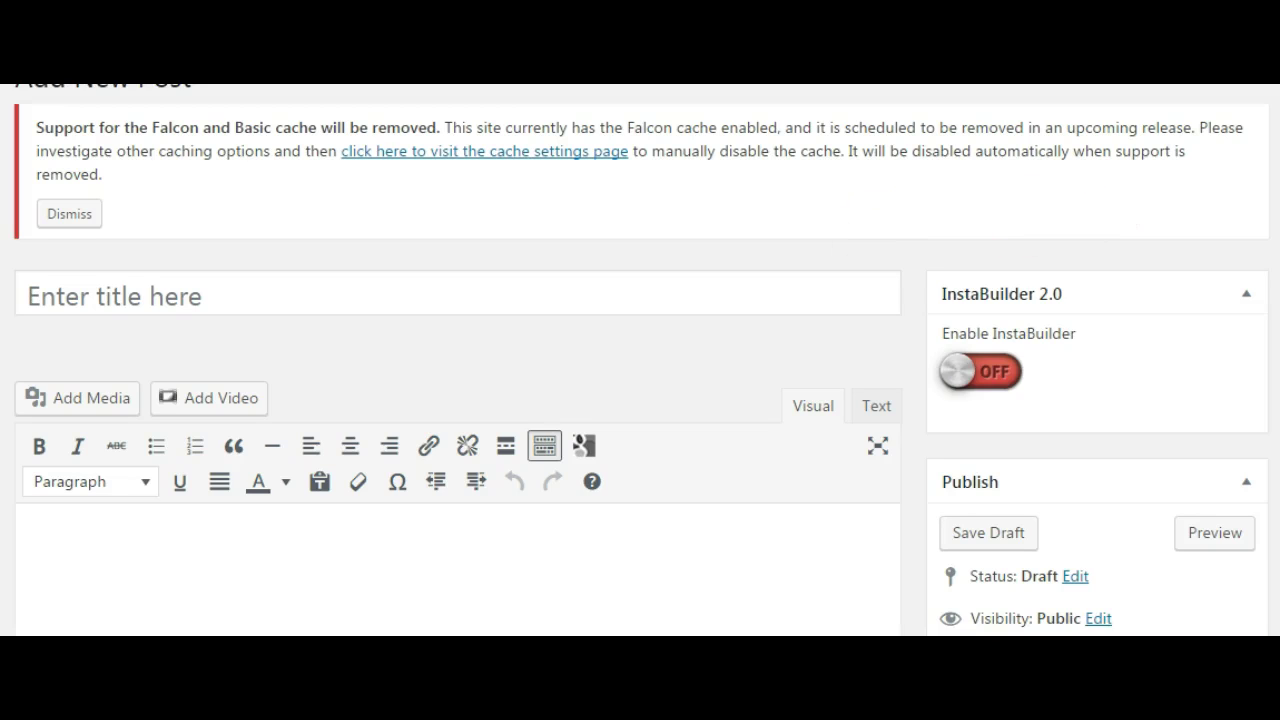
Step: Enter "How to Write a Blog Post" as the title of the new post
{"action": "scroll", "coordinate": [641, 360], "scroll_direction": "up", "scroll_amount": 1}
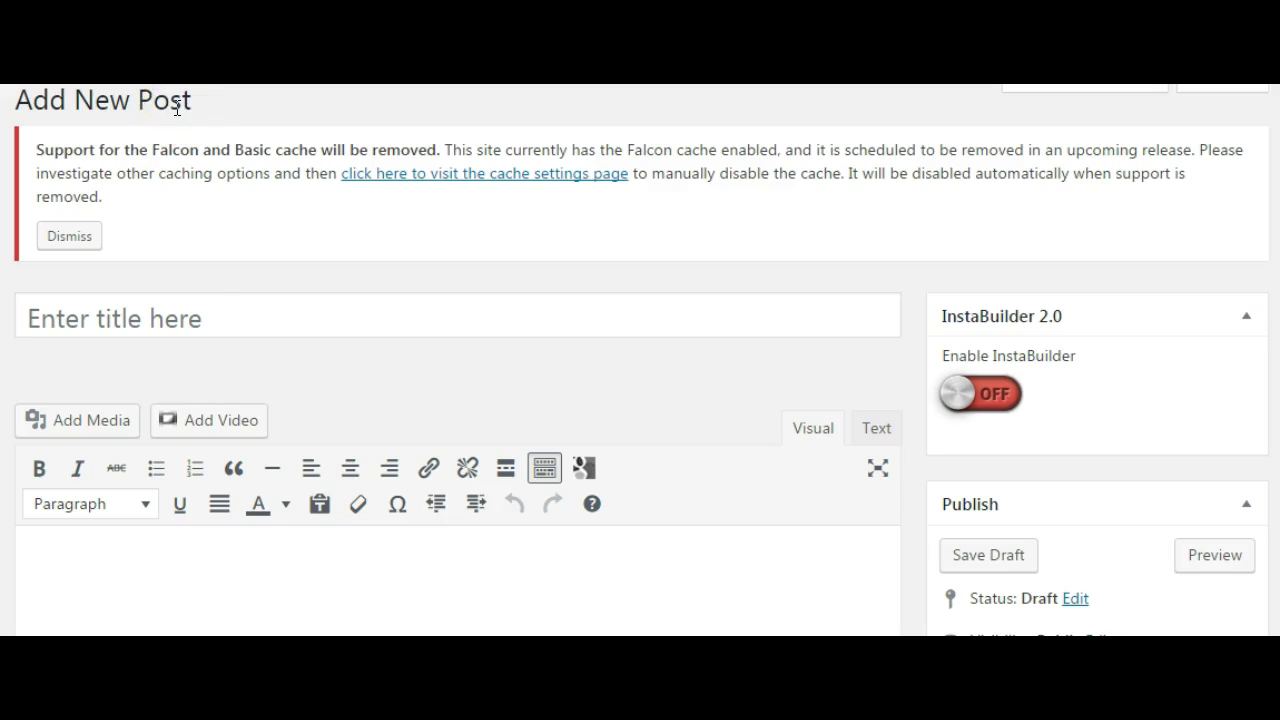
{"action": "left_click", "coordinate": [194, 314]}
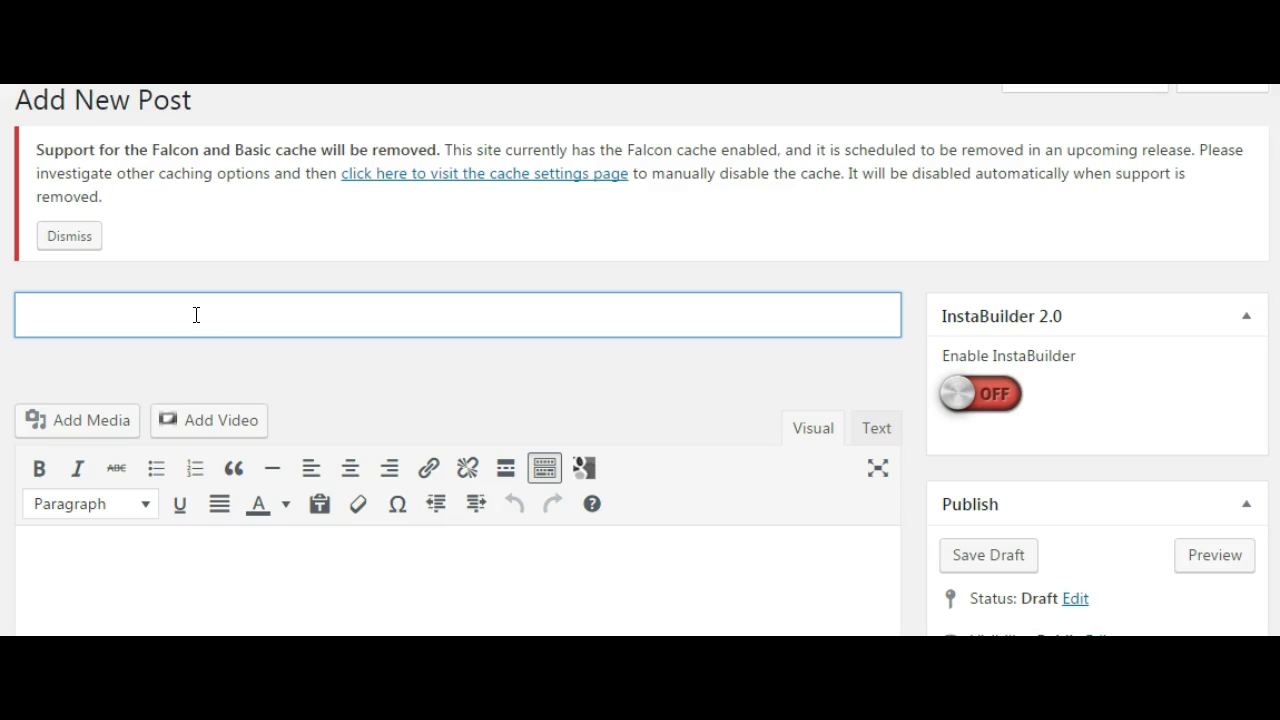
{"action": "type", "text": "How to "}
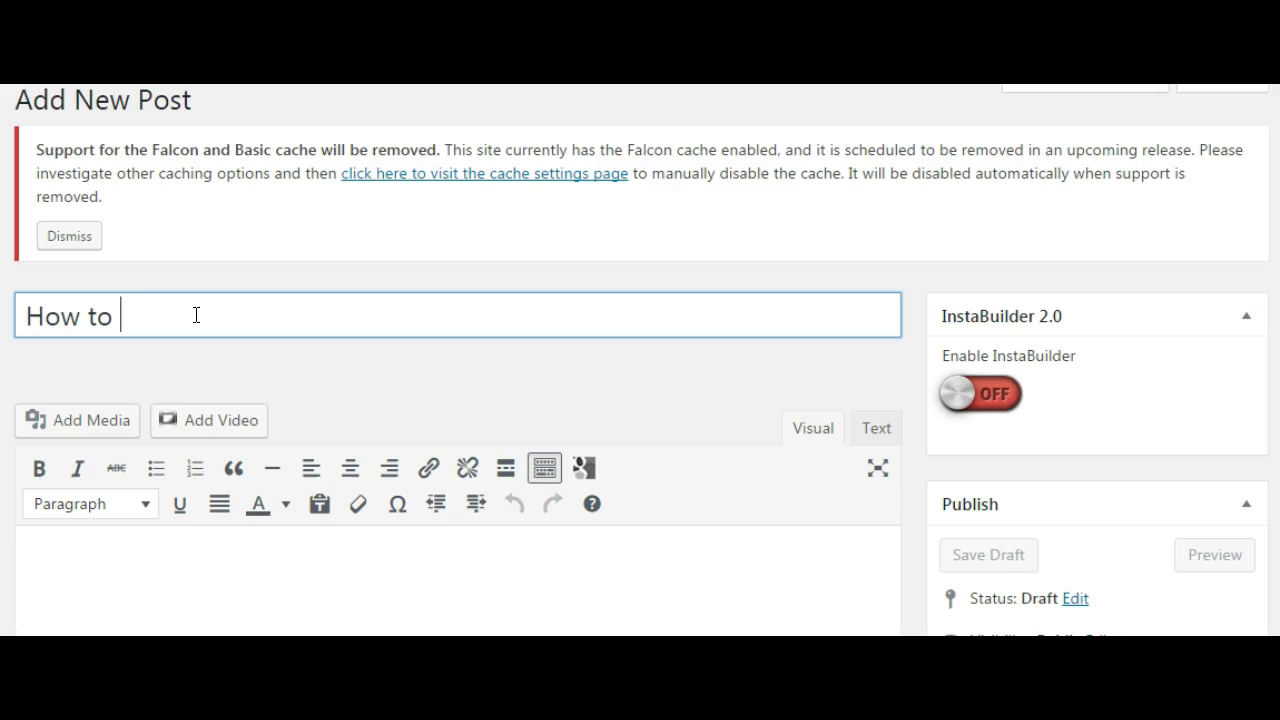
{"action": "type", "text": "Start"}
{"action": "key", "text": "BackSpace"}
{"action": "key", "text": "BackSpace"}
{"action": "key", "text": "BackSpace"}
{"action": "key", "text": "BackSpace"}
{"action": "key", "text": "BackSpace"}
{"action": "key", "text": "BackSpace"}
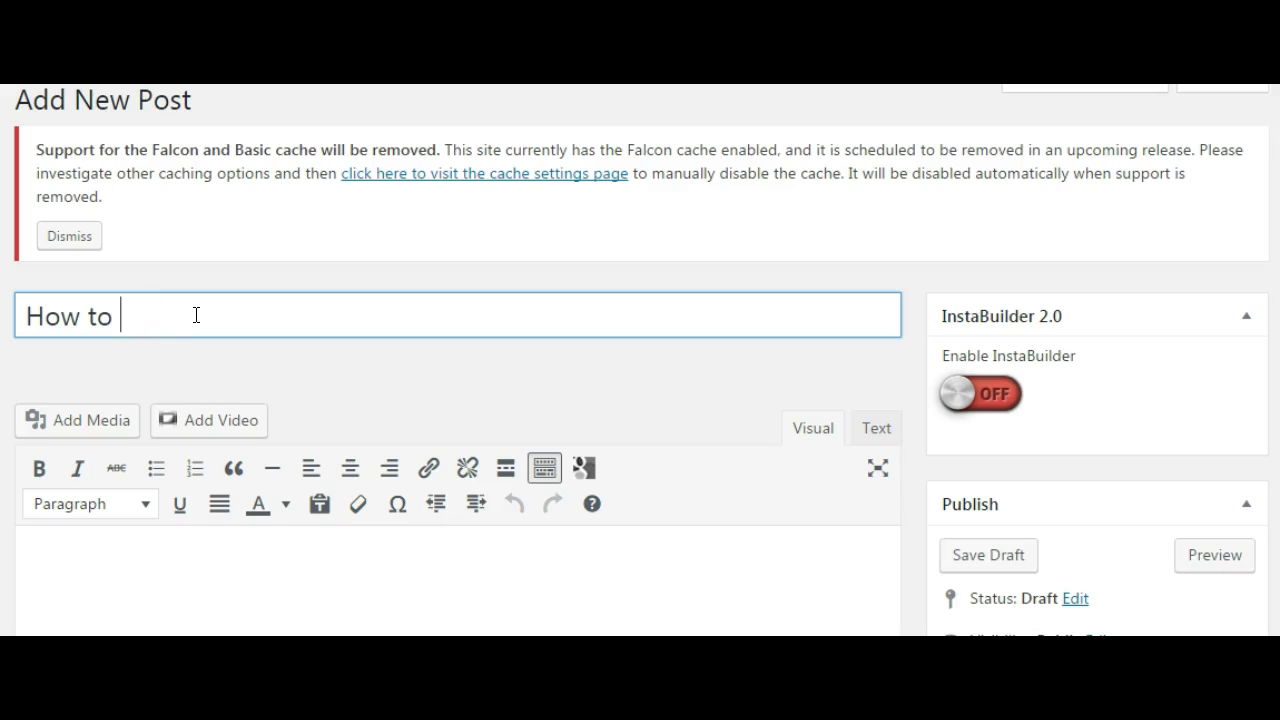
{"action": "type", "text": "Write a Blog Post"}
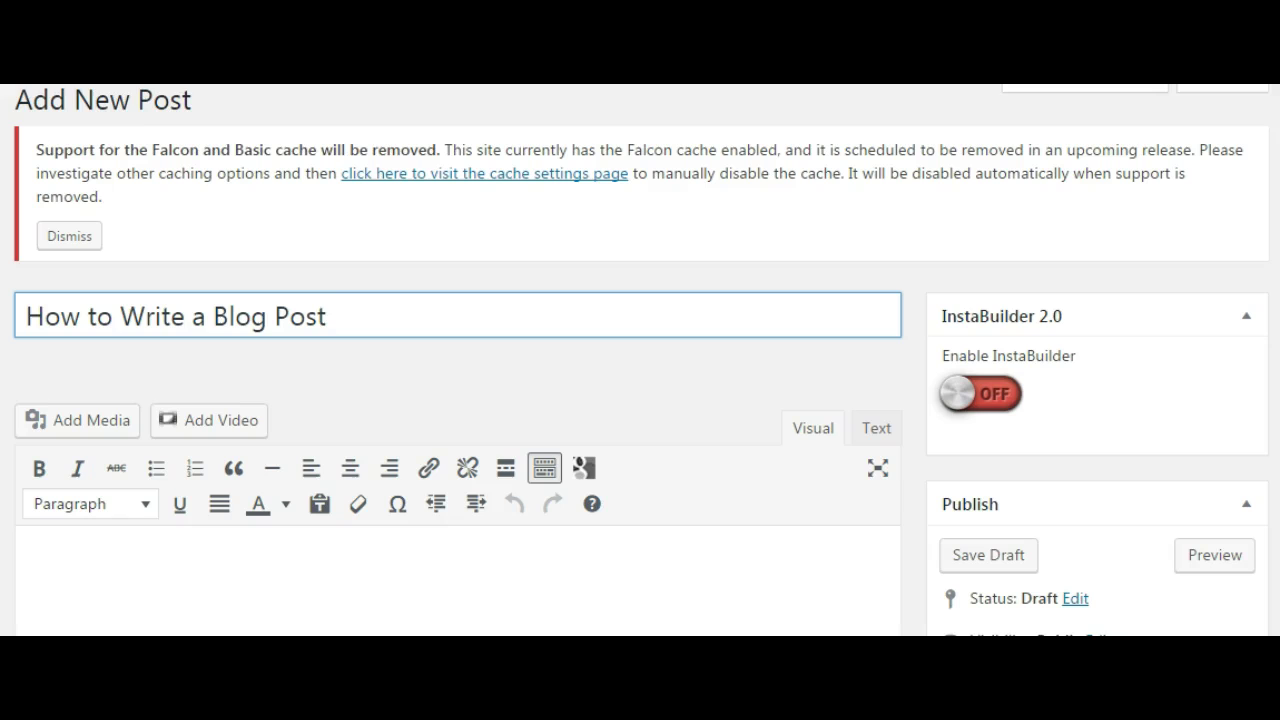
Step: Set the Document Title in the Theme SEO Settings to "How to Write a Blog Post"
{"action": "scroll", "coordinate": [438, 404], "scroll_direction": "down", "scroll_amount": 2}
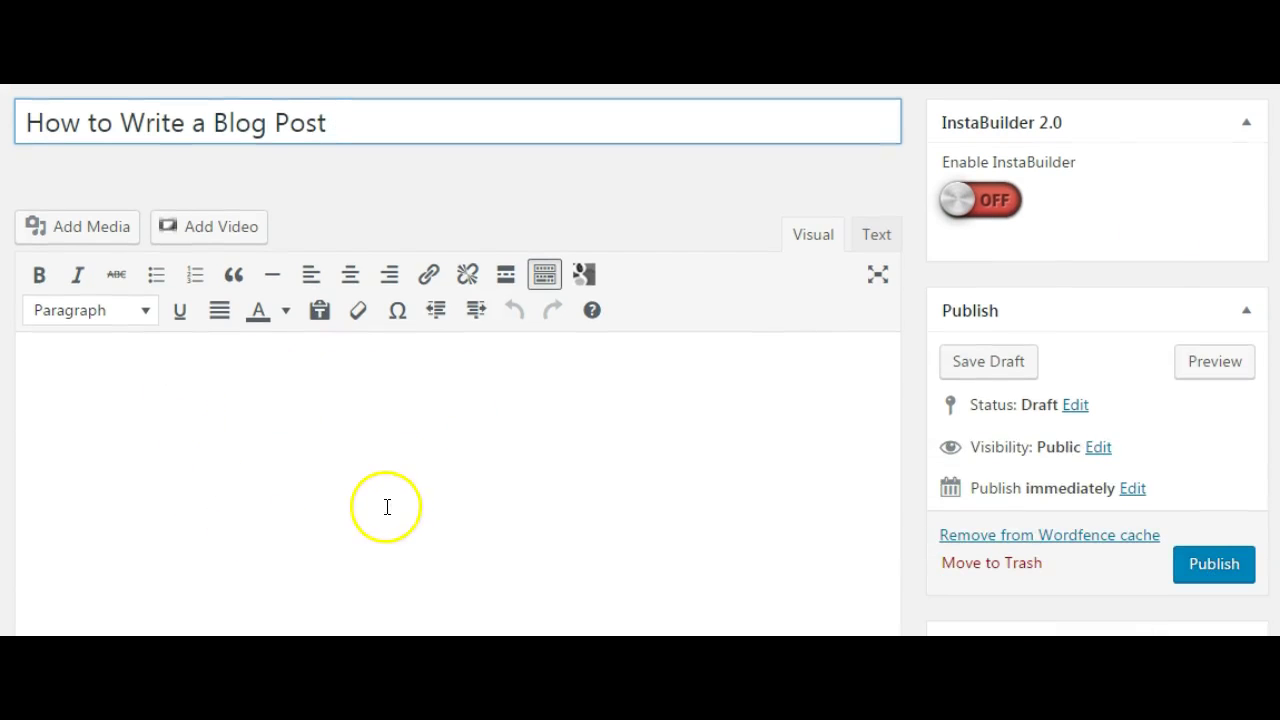
{"action": "scroll", "coordinate": [1138, 302], "scroll_direction": "down", "scroll_amount": 1}
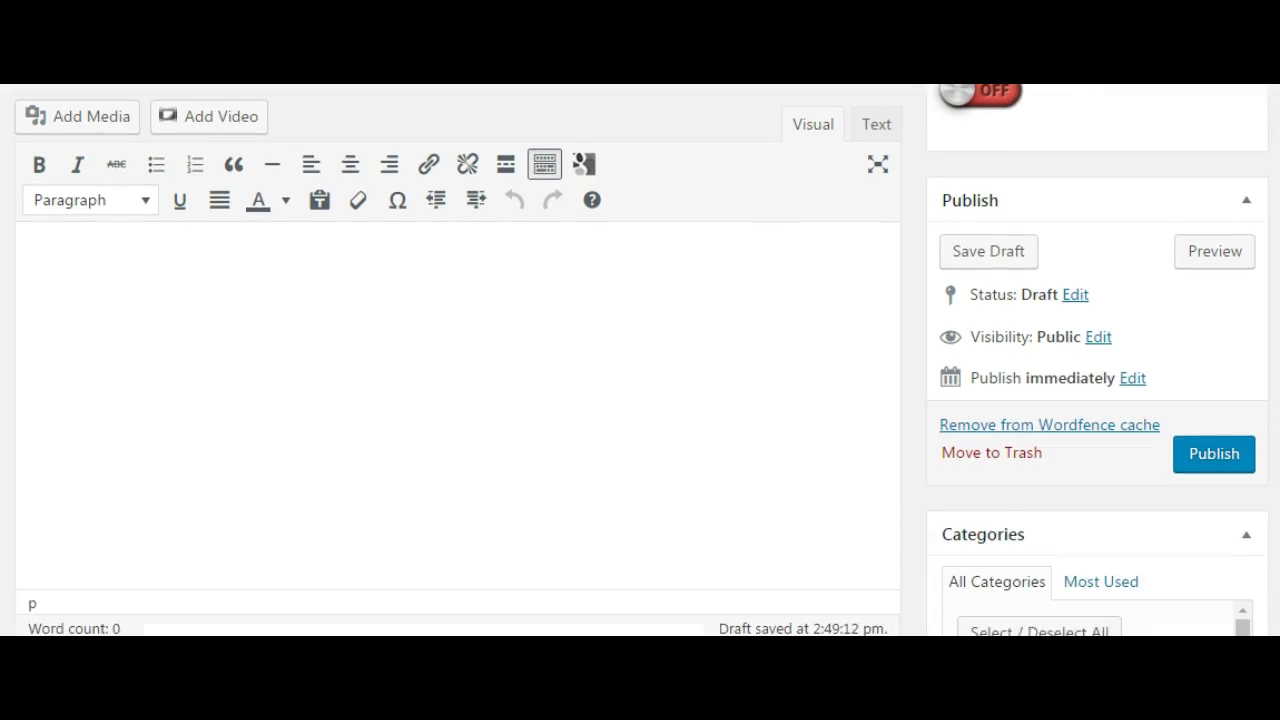
{"action": "scroll", "coordinate": [640, 360], "scroll_direction": "down", "scroll_amount": 3}
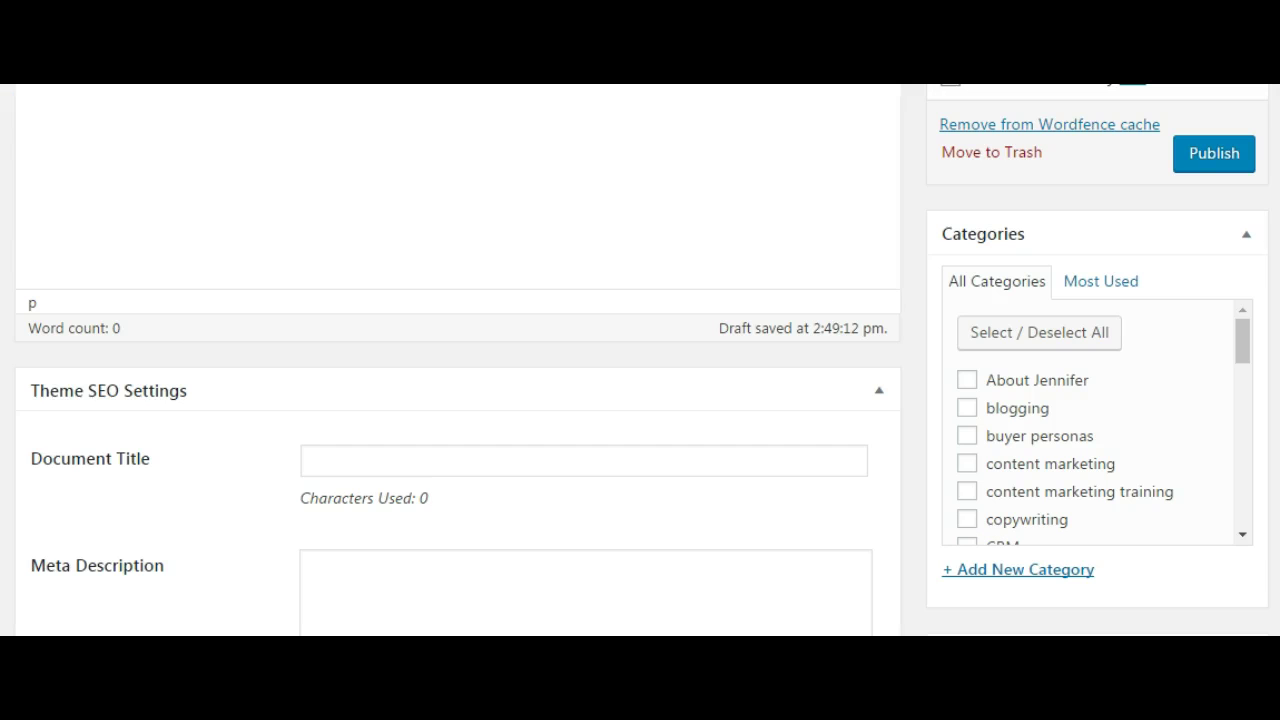
{"action": "scroll", "coordinate": [640, 360], "scroll_direction": "down", "scroll_amount": 2}
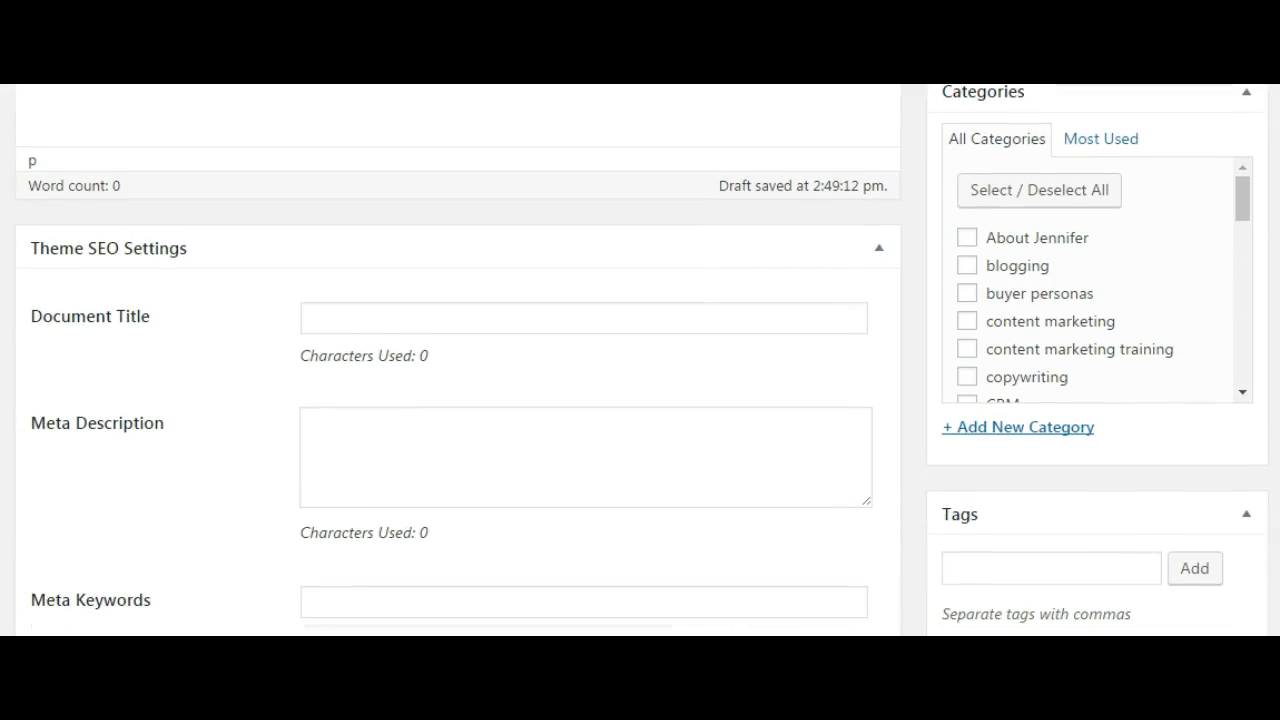
{"action": "scroll", "coordinate": [1169, 359], "scroll_direction": "down", "scroll_amount": 1}
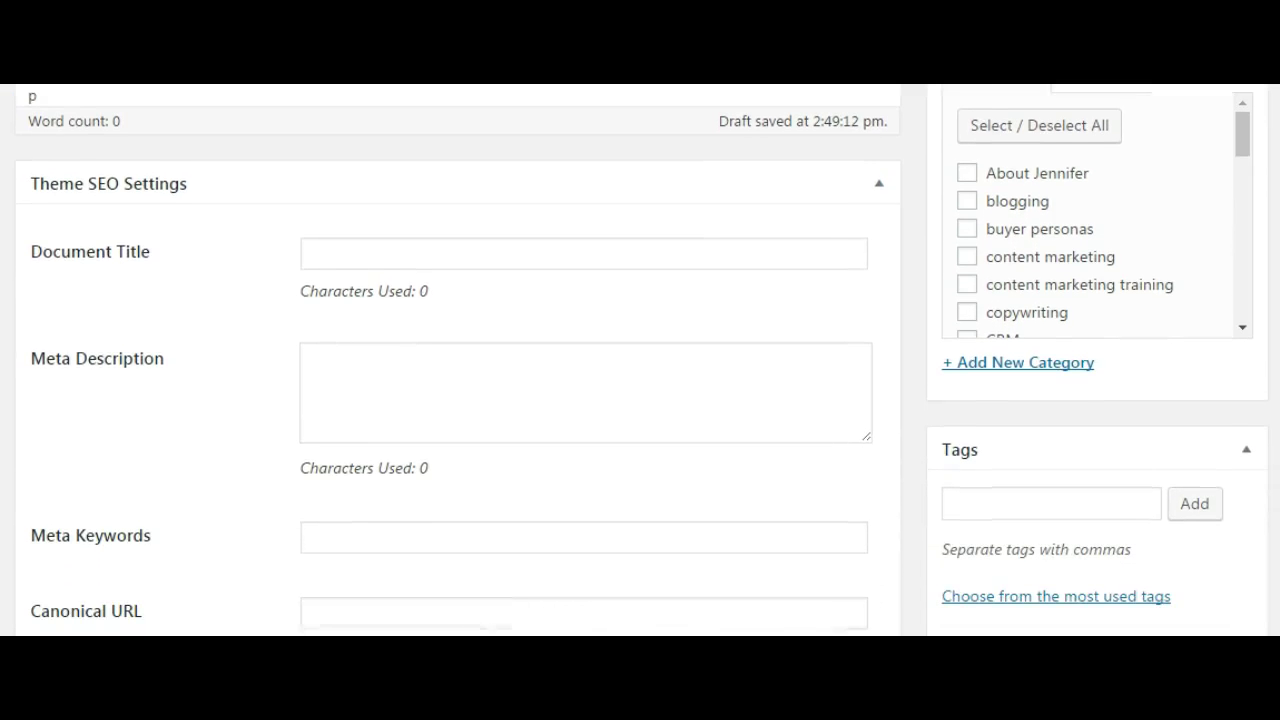
{"action": "left_click", "coordinate": [317, 246]}
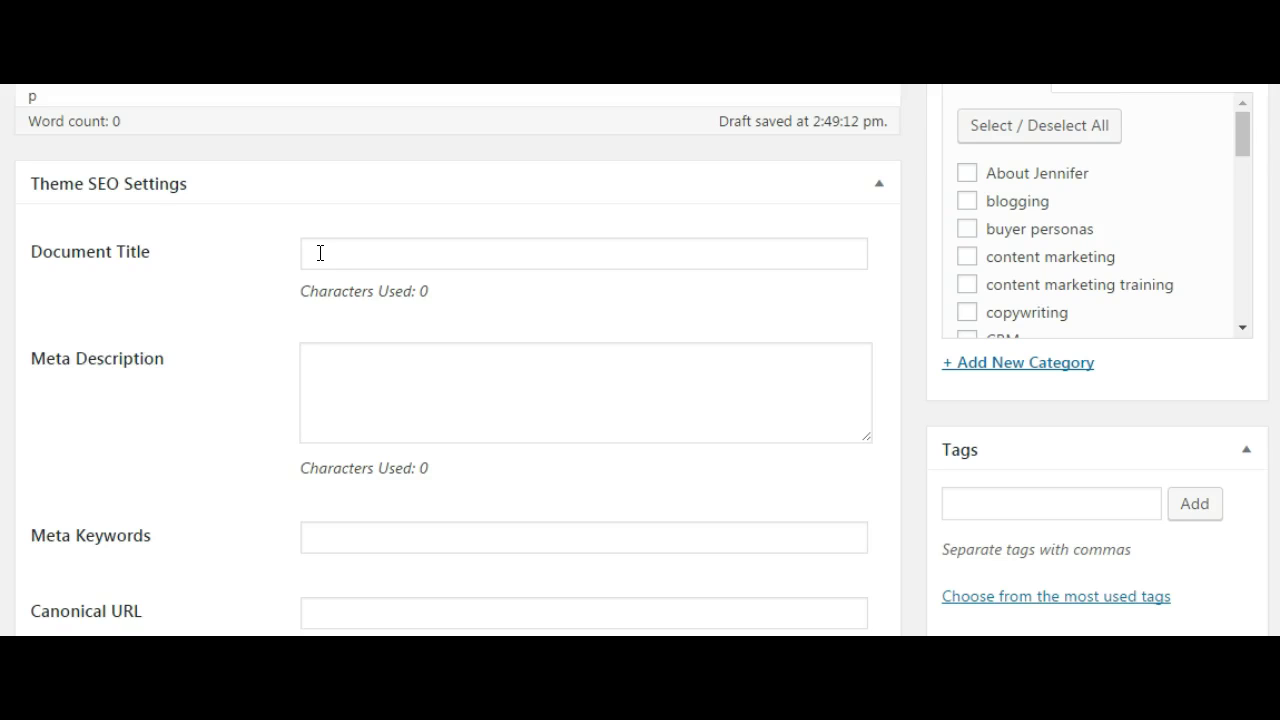
{"action": "left_click", "coordinate": [320, 253]}
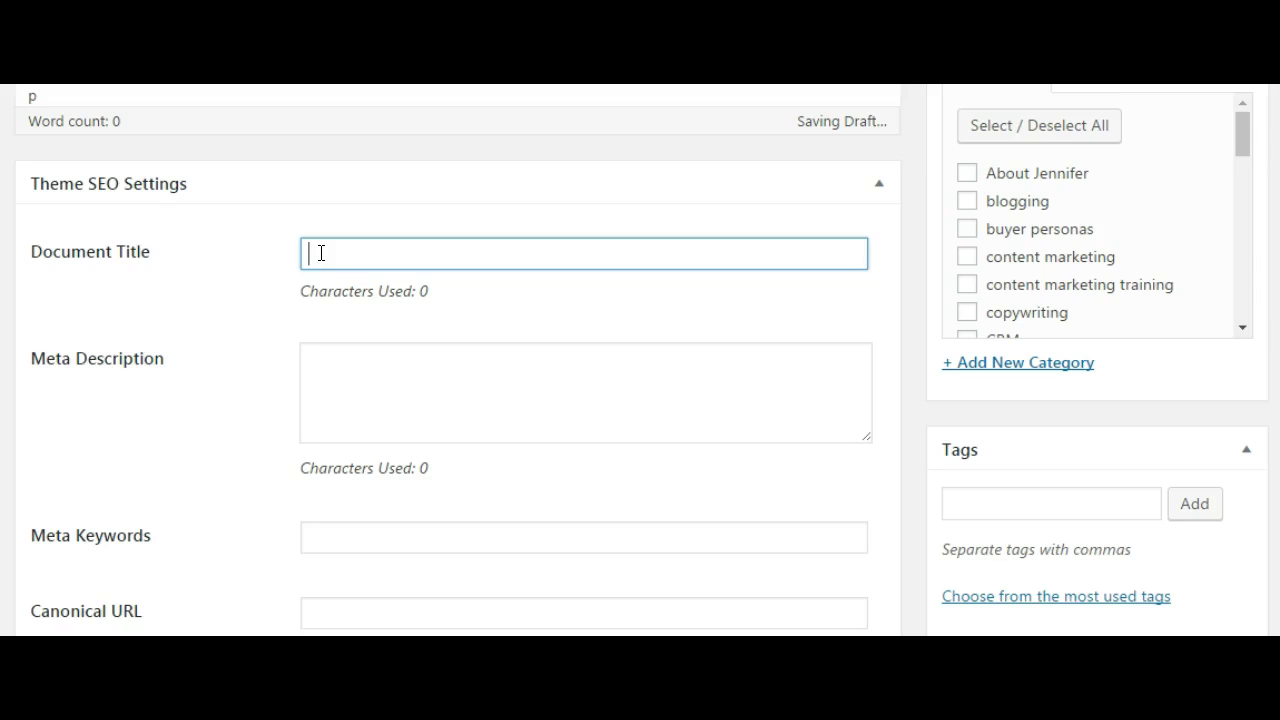
{"action": "type", "text": "Hw to"}
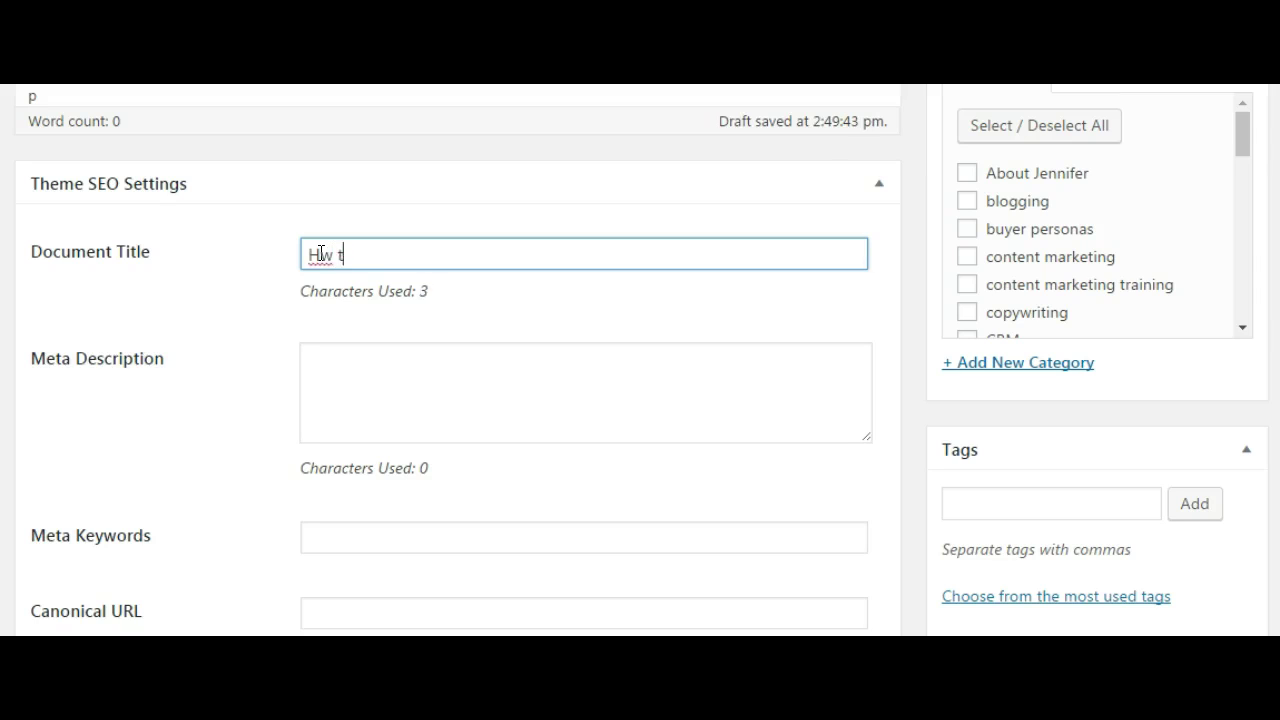
{"action": "key", "text": "BackSpace"}
{"action": "key", "text": "BackSpace"}
{"action": "key", "text": "BackSpace"}
{"action": "key", "text": "BackSpace"}
{"action": "key", "text": "BackSpace"}
{"action": "type", "text": "ow to Write a Blog Po"}
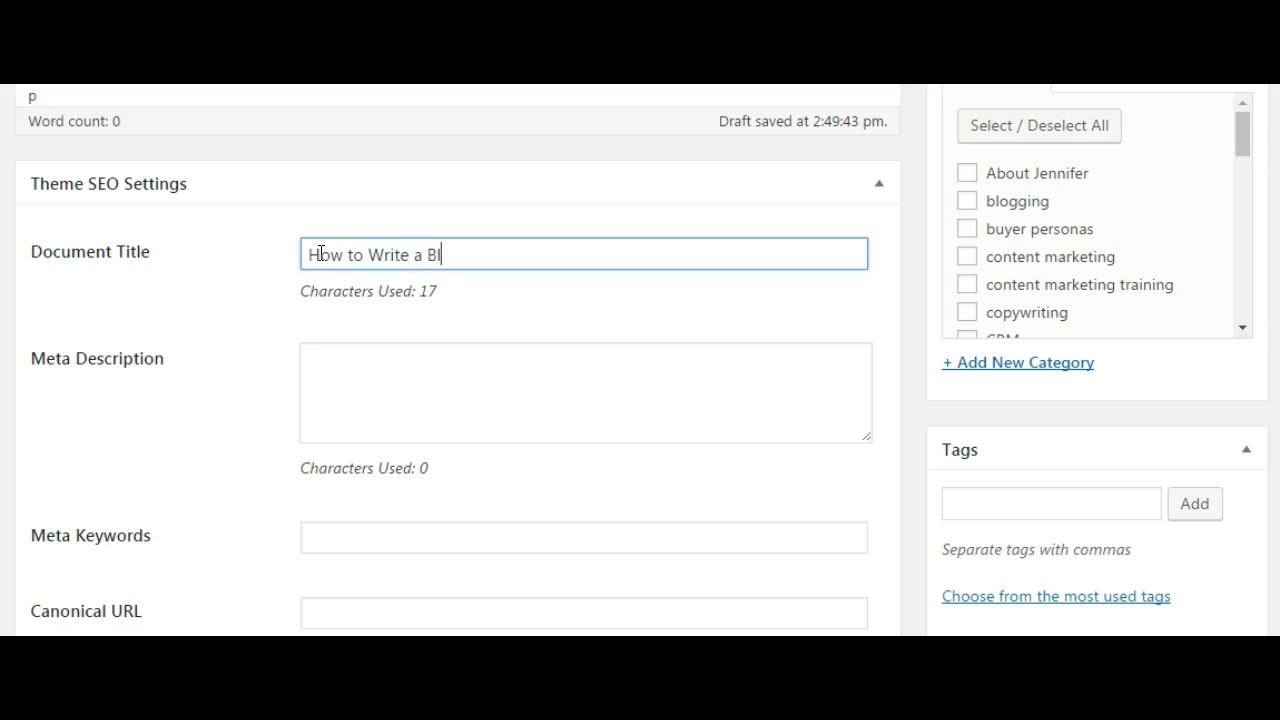
{"action": "key", "text": "BackSpace"}
{"action": "type", "text": "ost"}
Step: Begin the Meta Description with "Have you ever wondered how to write a blog post?"
{"action": "left_click", "coordinate": [387, 381]}
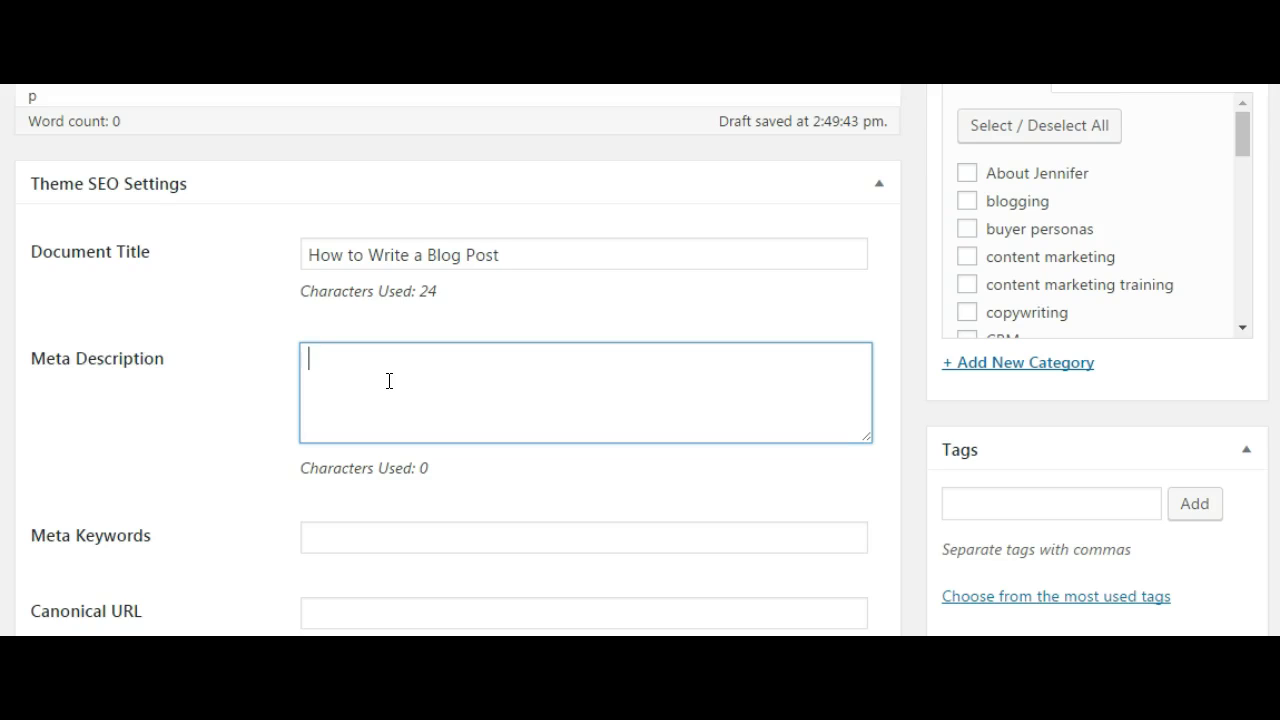
{"action": "type", "text": "Have you"}
{"action": "key", "text": "BackSpace"}
{"action": "key", "text": "BackSpace"}
{"action": "key", "text": "BackSpace"}
{"action": "key", "text": "BackSpace"}
{"action": "key", "text": "BackSpace"}
{"action": "key", "text": "BackSpace"}
{"action": "key", "text": "BackSpace"}
{"action": "key", "text": "BackSpace"}
{"action": "type", "text": "Do you"}
{"action": "key", "text": "BackSpace"}
{"action": "key", "text": "BackSpace"}
{"action": "key", "text": "BackSpace"}
{"action": "key", "text": "BackSpace"}
{"action": "key", "text": "BackSpace"}
{"action": "key", "text": "BackSpace"}
{"action": "key", "text": "BackSpace"}
{"action": "type", "text": "Have you ever"}
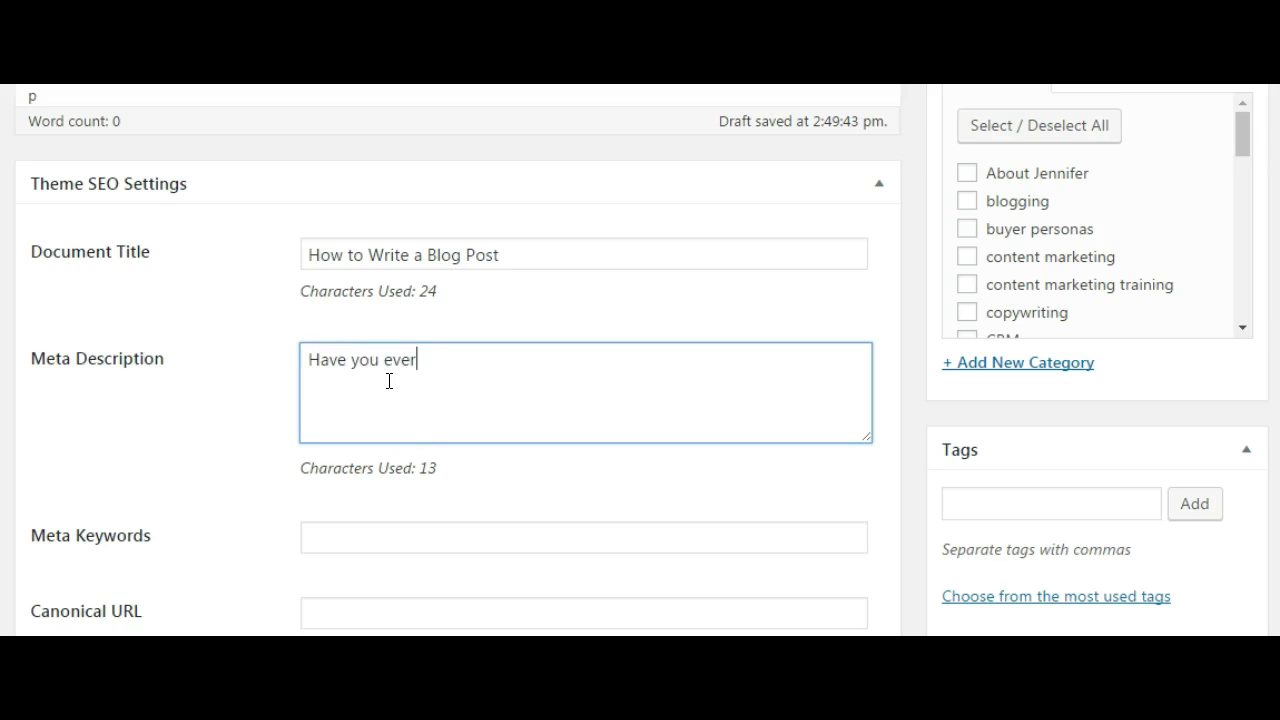
{"action": "type", "text": " wondered how to "}
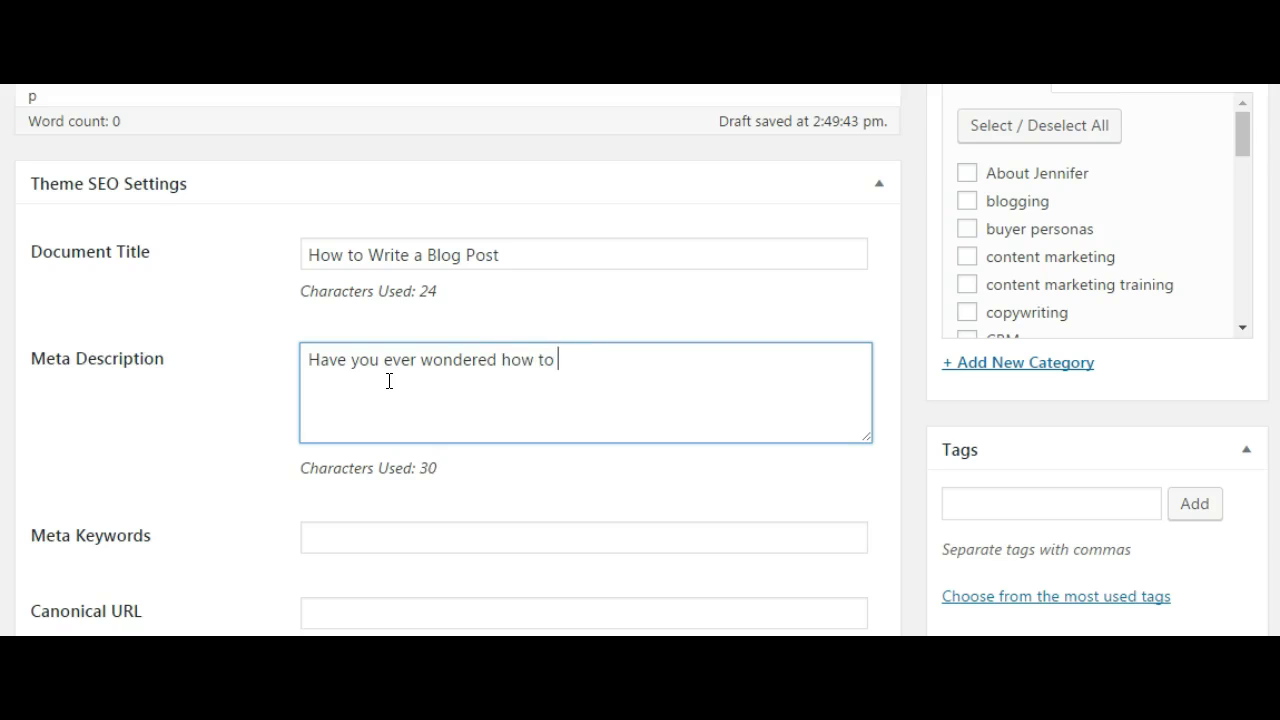
{"action": "type", "text": "write a blog post?"}
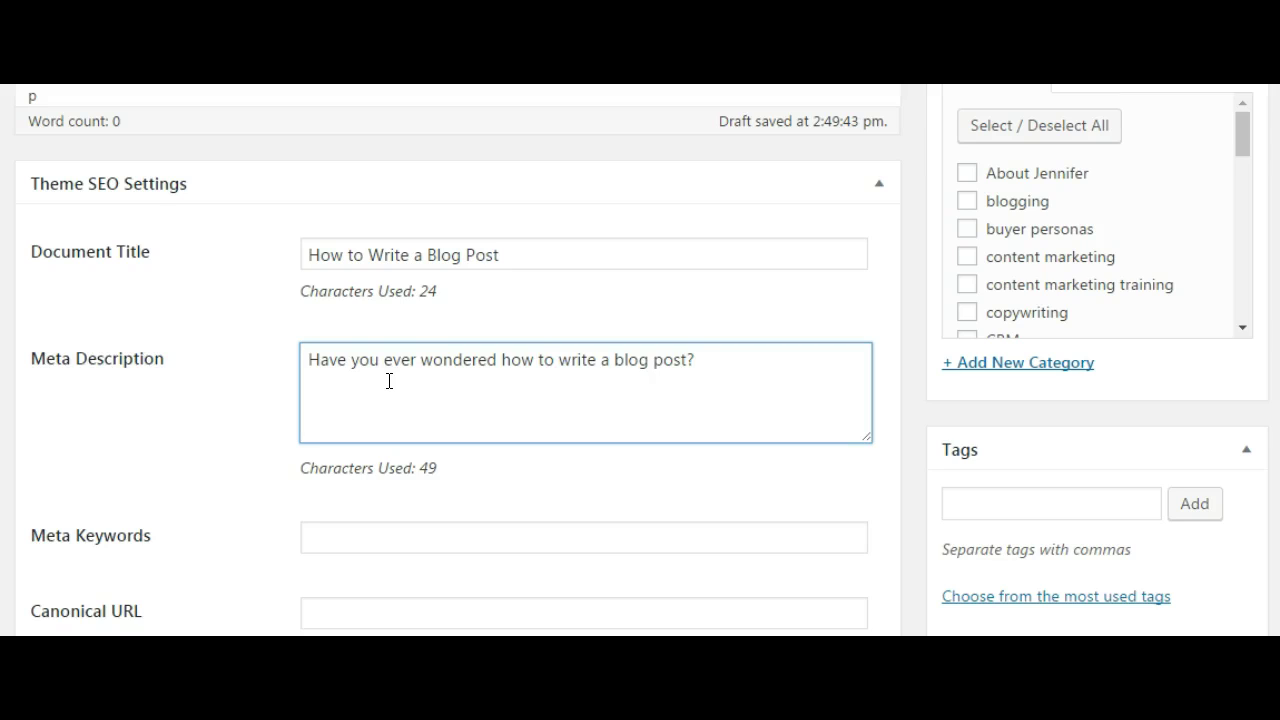
Step: Continue the Meta Description with "Great! In this step-by-step tutorial, blogger", the blogger's full name and "will show you how."
{"action": "type", "text": " Great! In this "}
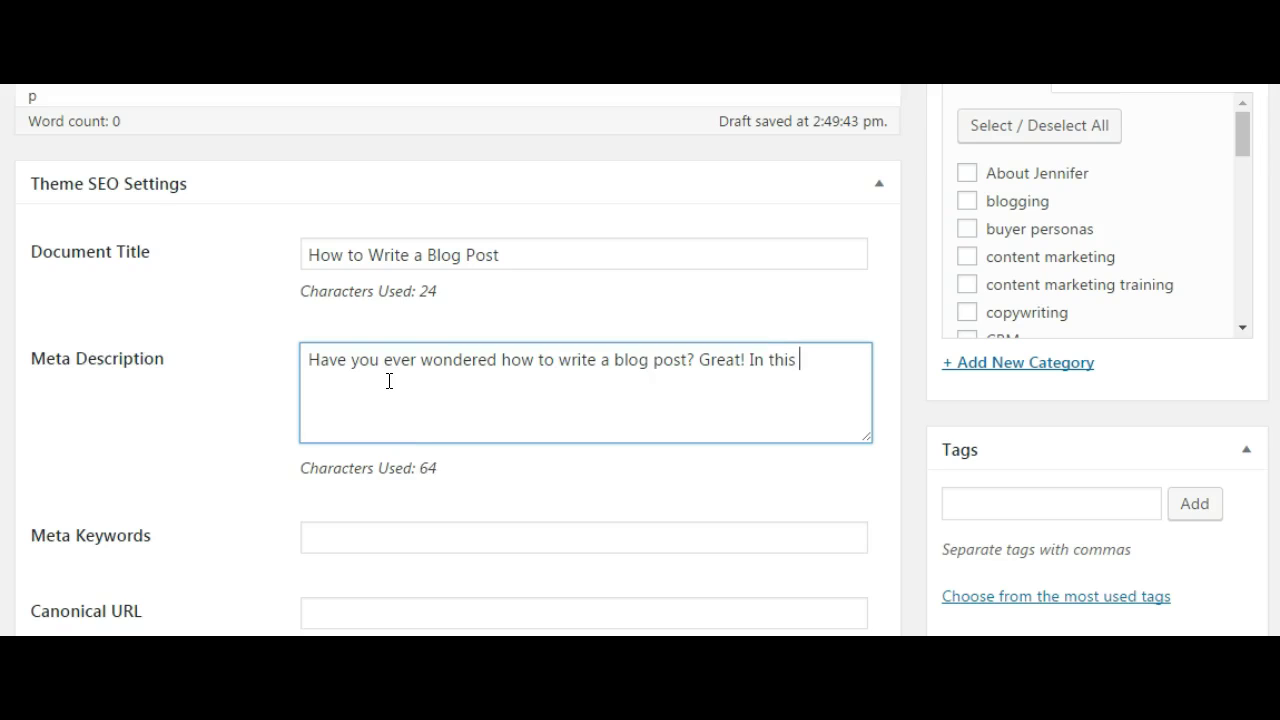
{"action": "type", "text": "step-by-ste"}
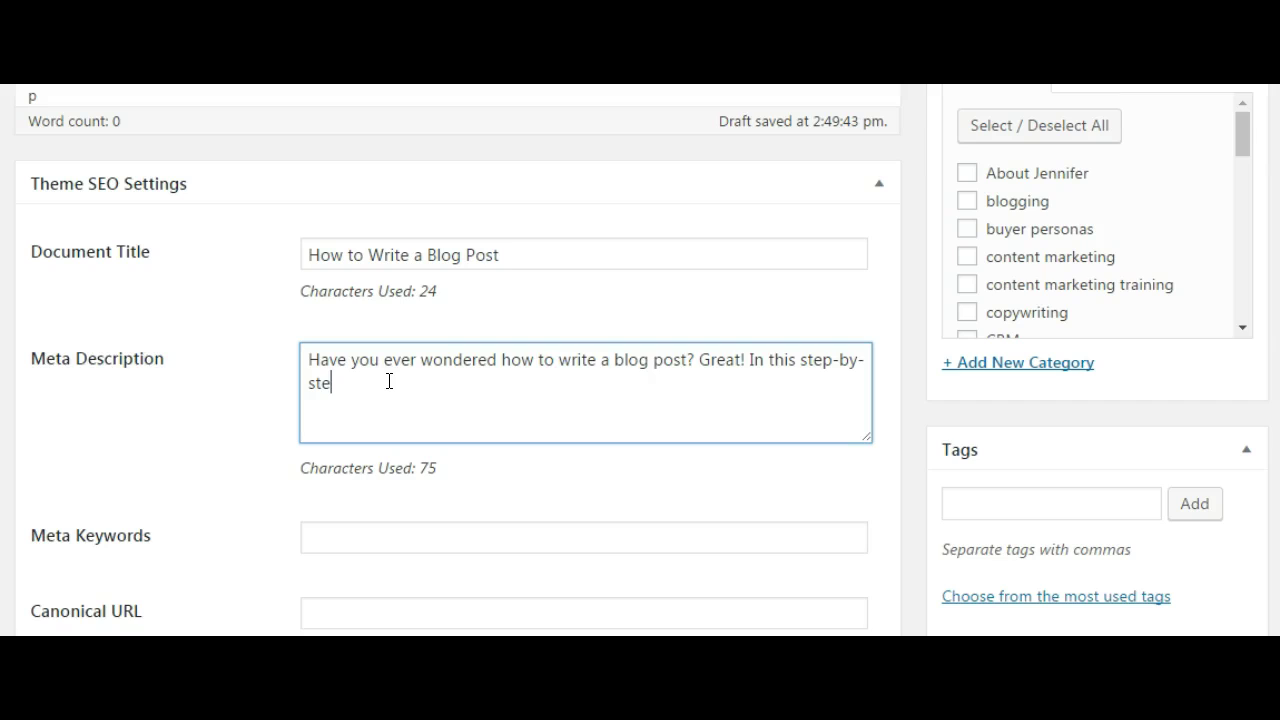
{"action": "type", "text": "p tutorial, blog"}
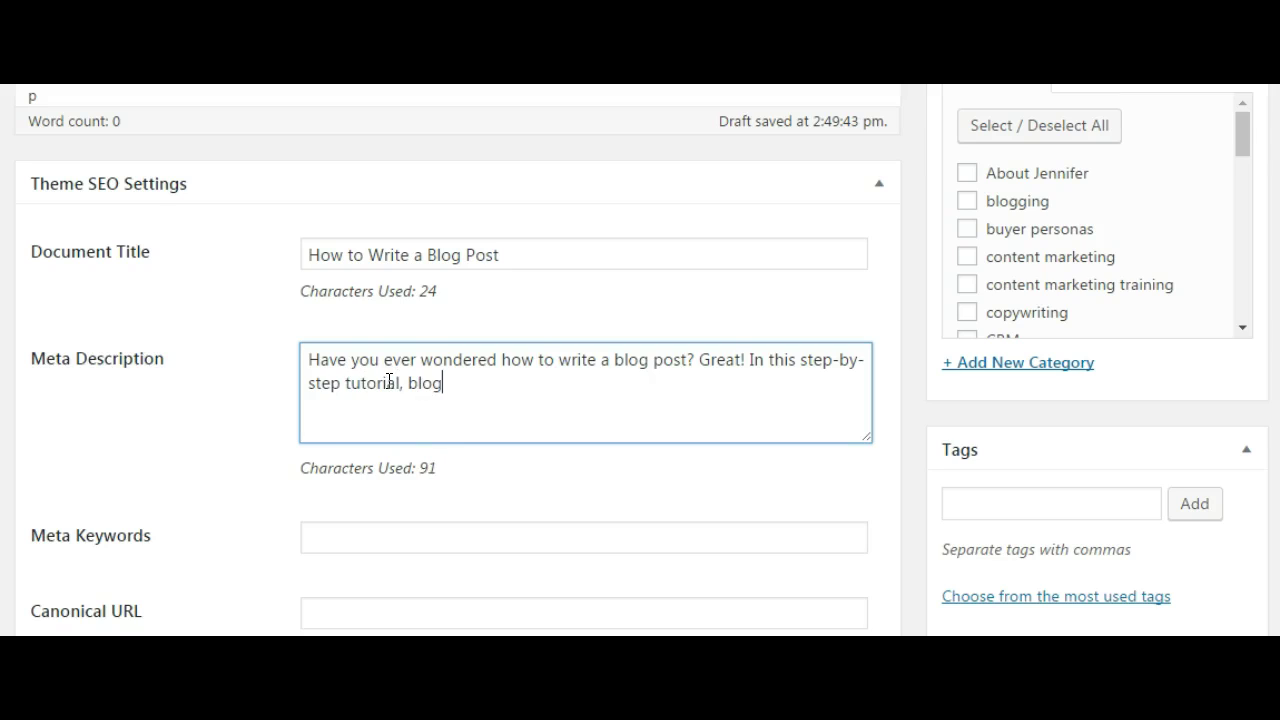
{"action": "type", "text": "g"}
{"action": "key", "text": "BackSpace"}
{"action": "key", "text": "BackSpace"}
{"action": "key", "text": "BackSpace"}
{"action": "key", "text": "BackSpace"}
{"action": "key", "text": "BackSpace"}
{"action": "type", "text": "blogger Jen Phillip"}
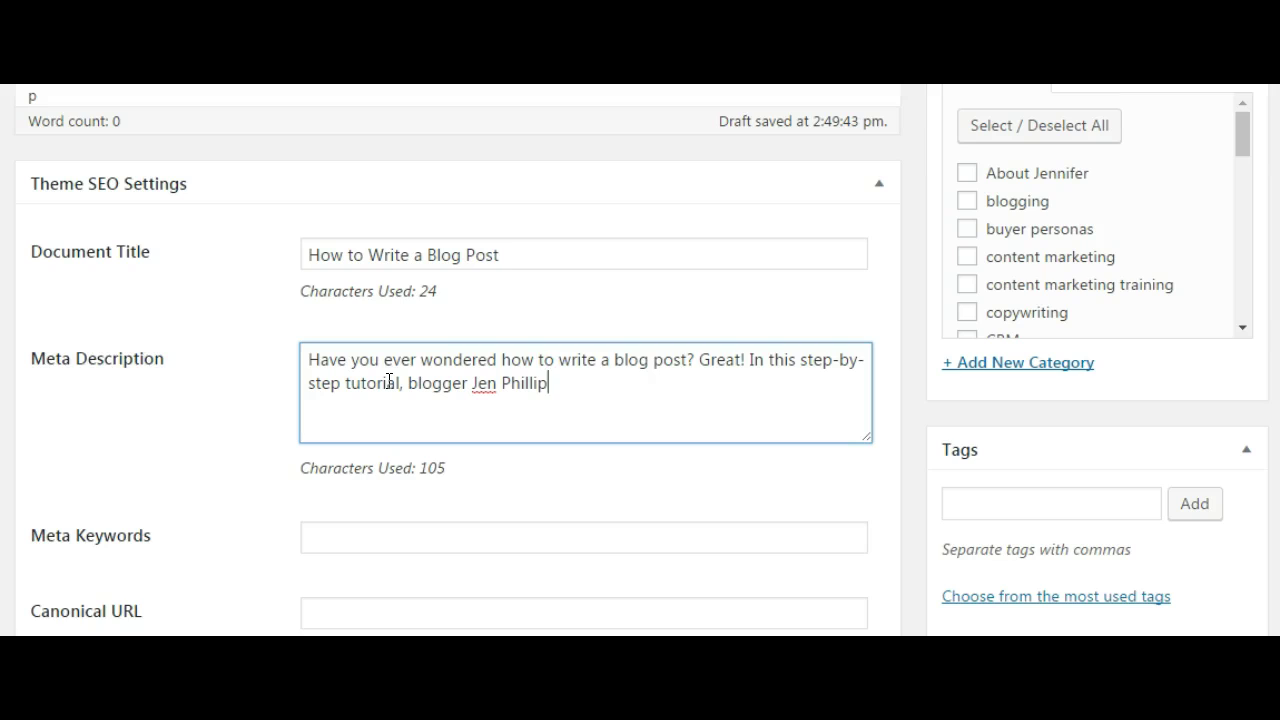
{"action": "type", "text": "s Apirl"}
{"action": "key", "text": "BackSpace"}
{"action": "key", "text": "BackSpace"}
{"action": "key", "text": "BackSpace"}
{"action": "key", "text": "BackSpace"}
{"action": "type", "text": "ril will show"}
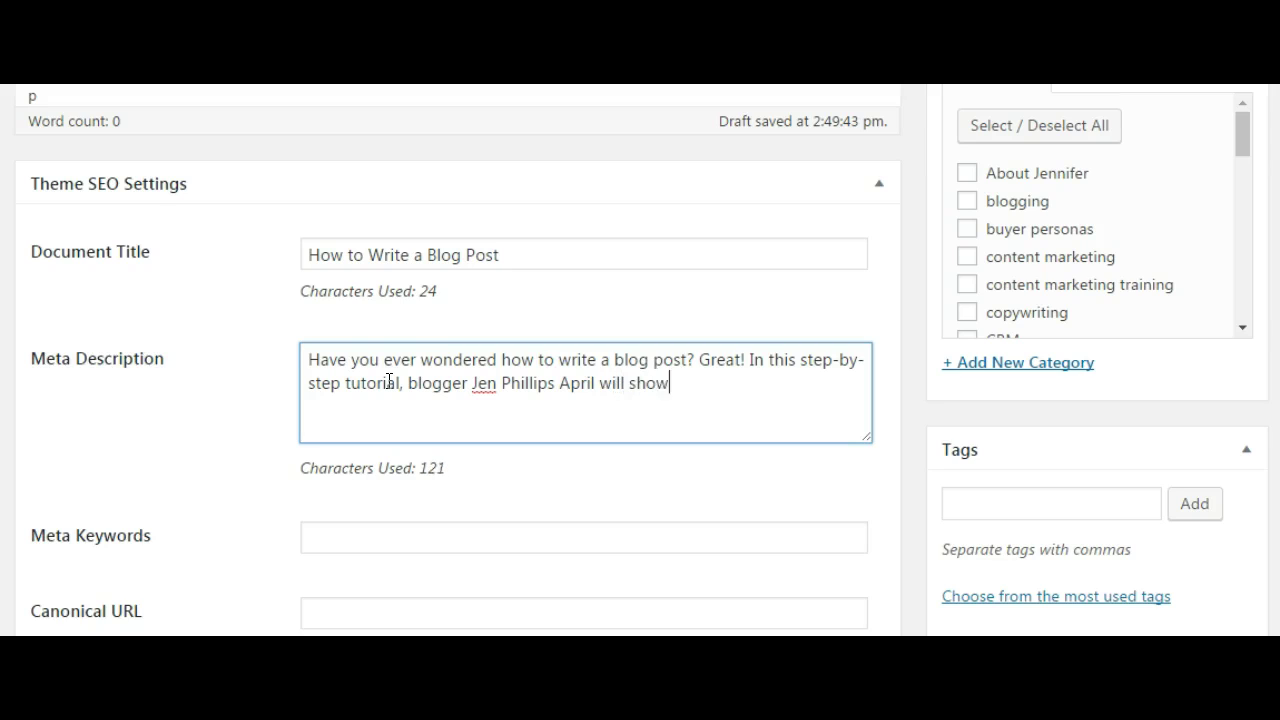
{"action": "type", "text": " you how."}
Step: Enter "How to Write a Blog Post" as the Meta Keywords in the Theme SEO Settings
{"action": "left_click", "coordinate": [692, 532]}
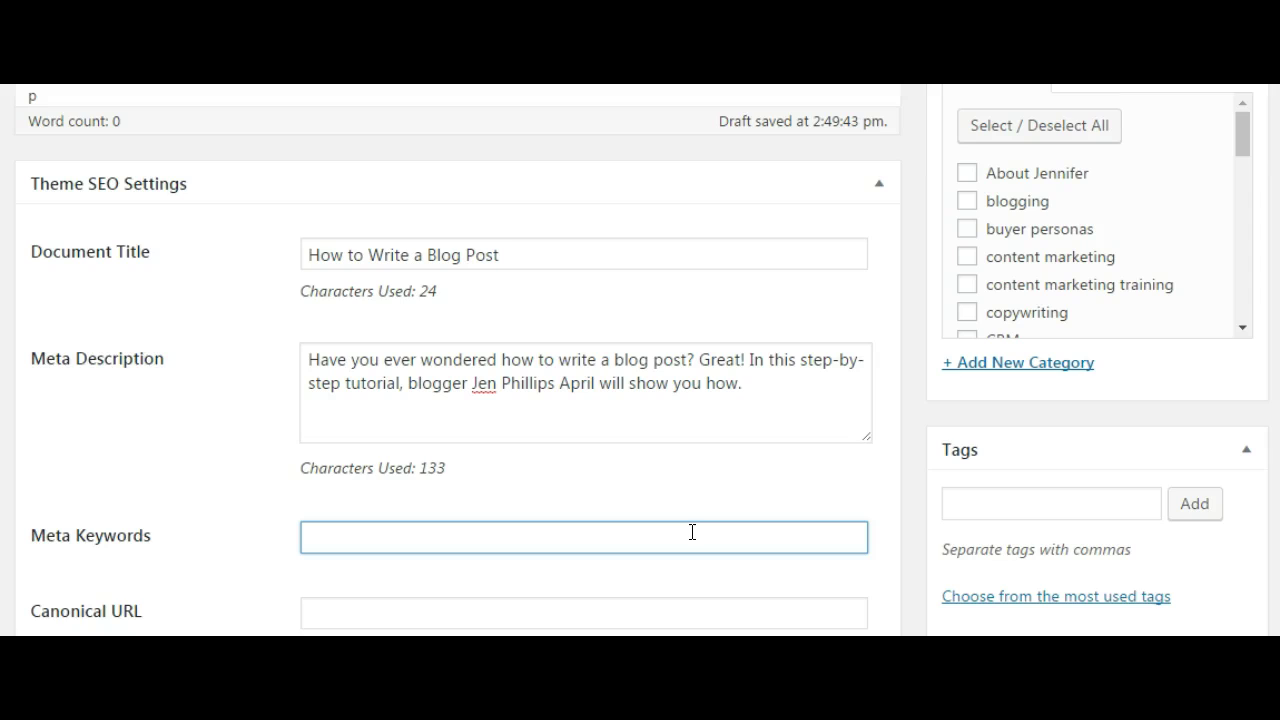
{"action": "type", "text": "How to Write a Blog Post"}
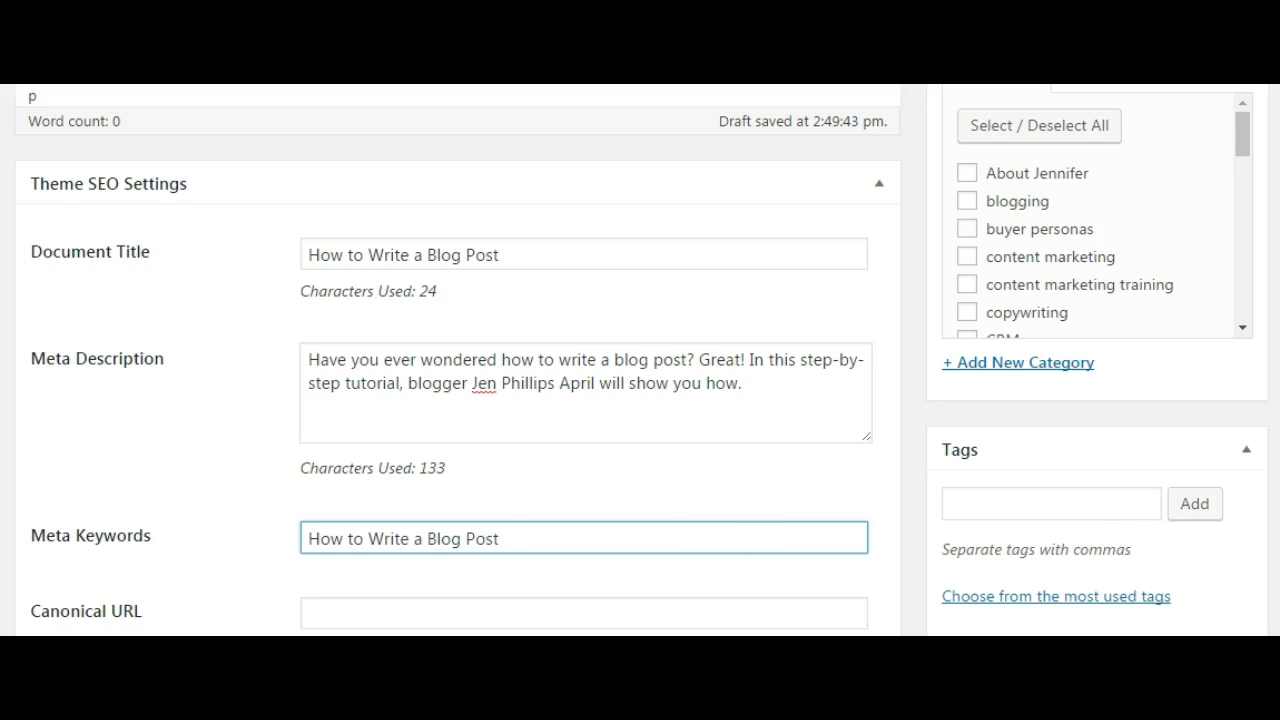
{"action": "scroll", "coordinate": [642, 360], "scroll_direction": "down", "scroll_amount": 3}
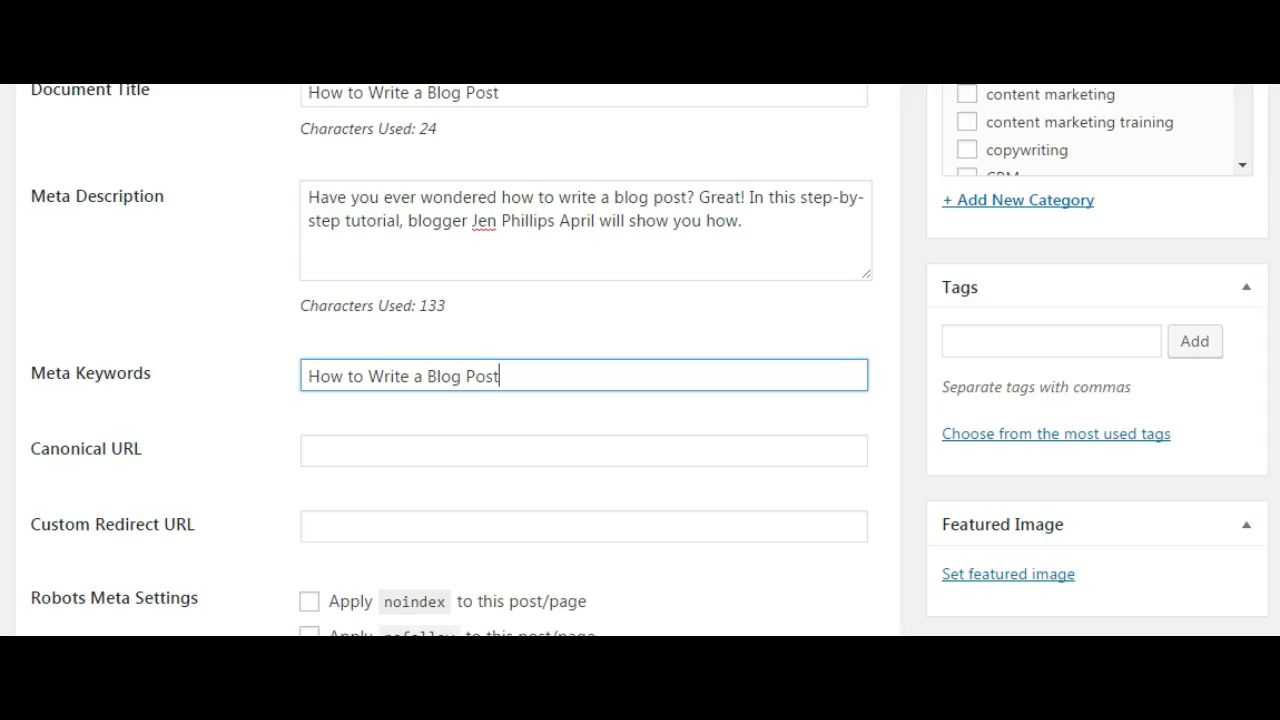
{"action": "scroll", "coordinate": [617, 426], "scroll_direction": "down", "scroll_amount": 1}
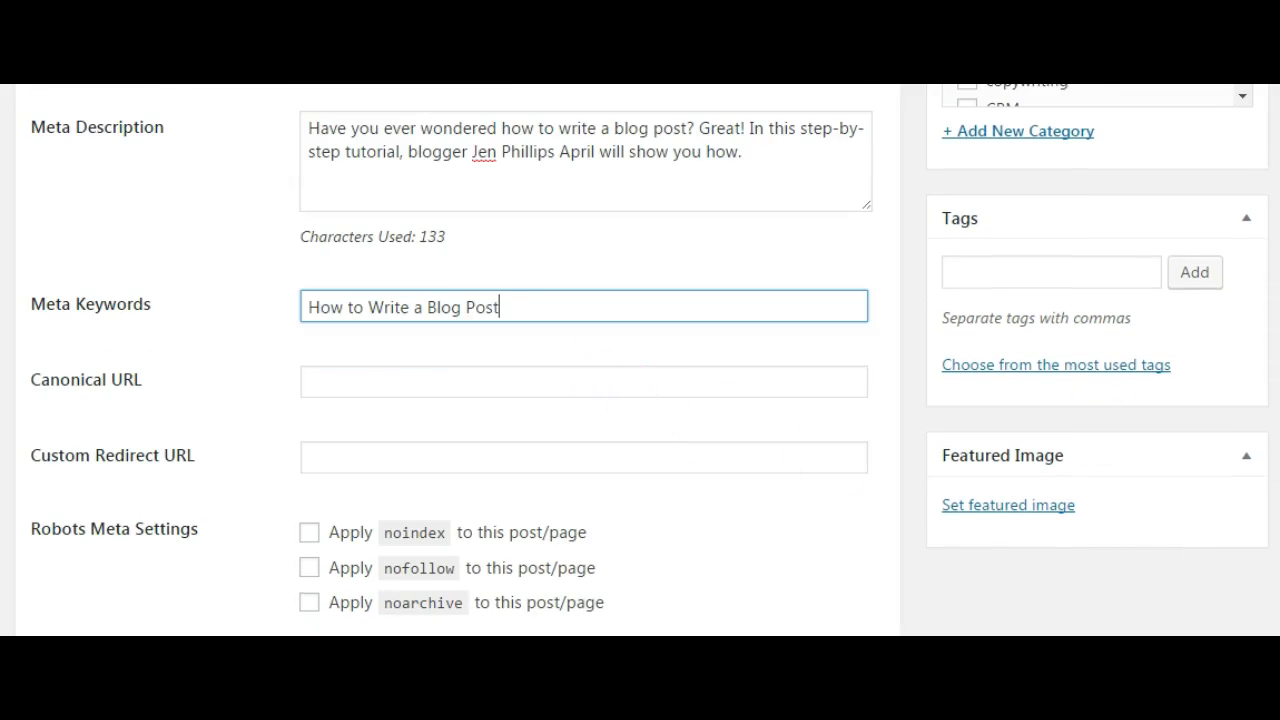
{"action": "scroll", "coordinate": [866, 373], "scroll_direction": "up", "scroll_amount": 4}
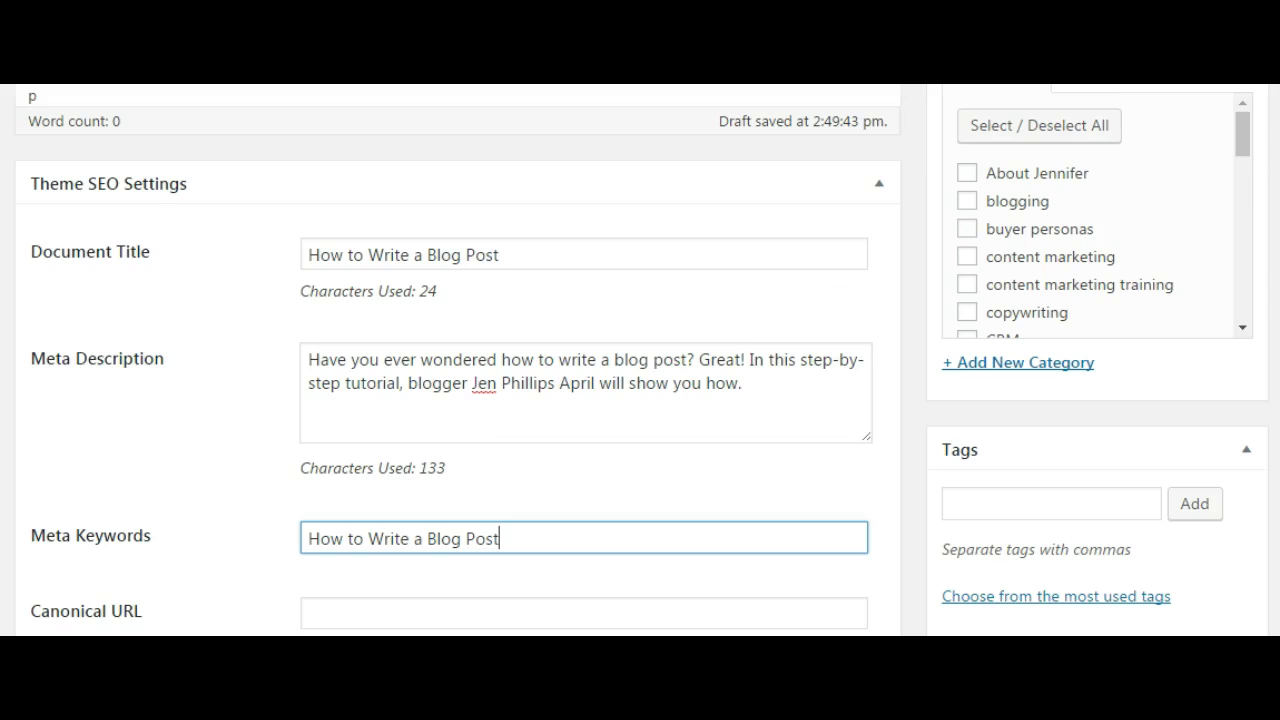
{"action": "scroll", "coordinate": [640, 360], "scroll_direction": "down", "scroll_amount": 3}
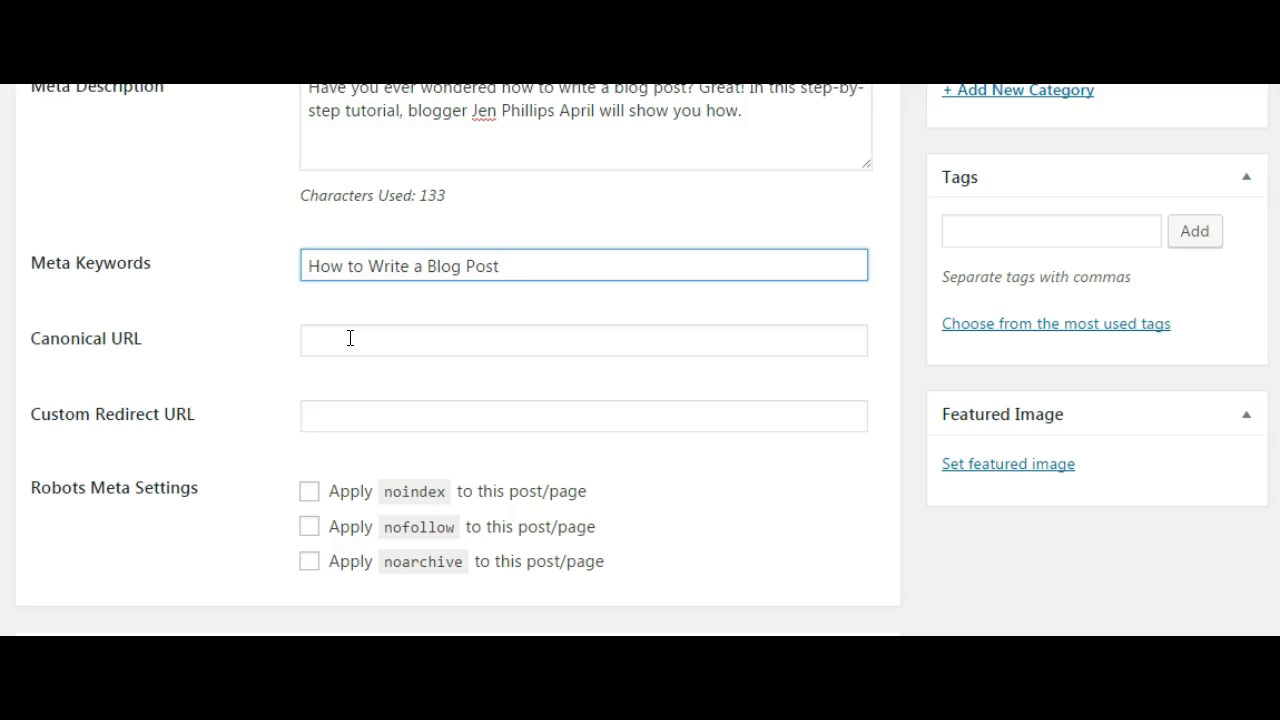
{"action": "type", "text": ", ho"}
{"action": "key", "text": "BackSpace"}
{"action": "key", "text": "BackSpace"}
{"action": "key", "text": "BackSpace"}
{"action": "key", "text": "BackSpace"}
{"action": "left_click", "coordinate": [352, 337]}
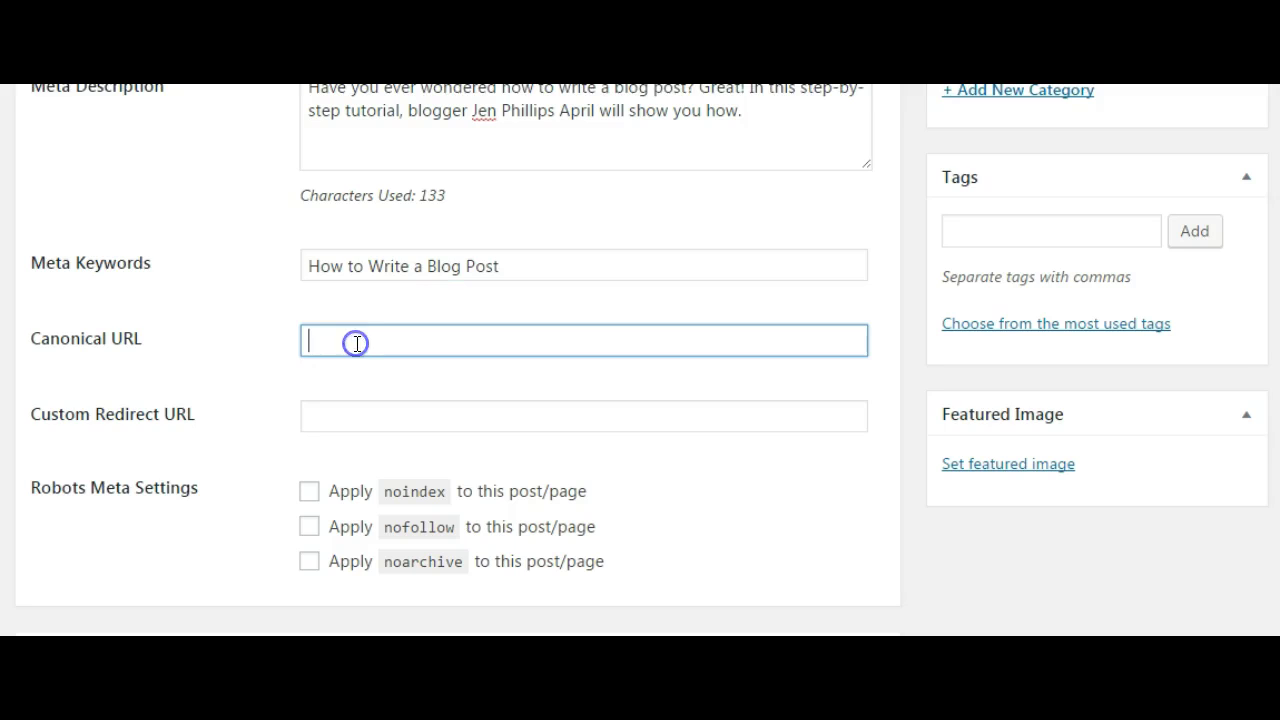
{"action": "type", "text": "this"}
{"action": "key", "text": "BackSpace"}
{"action": "key", "text": "BackSpace"}
{"action": "key", "text": "BackSpace"}
{"action": "key", "text": "BackSpace"}
{"action": "left_click", "coordinate": [358, 421]}
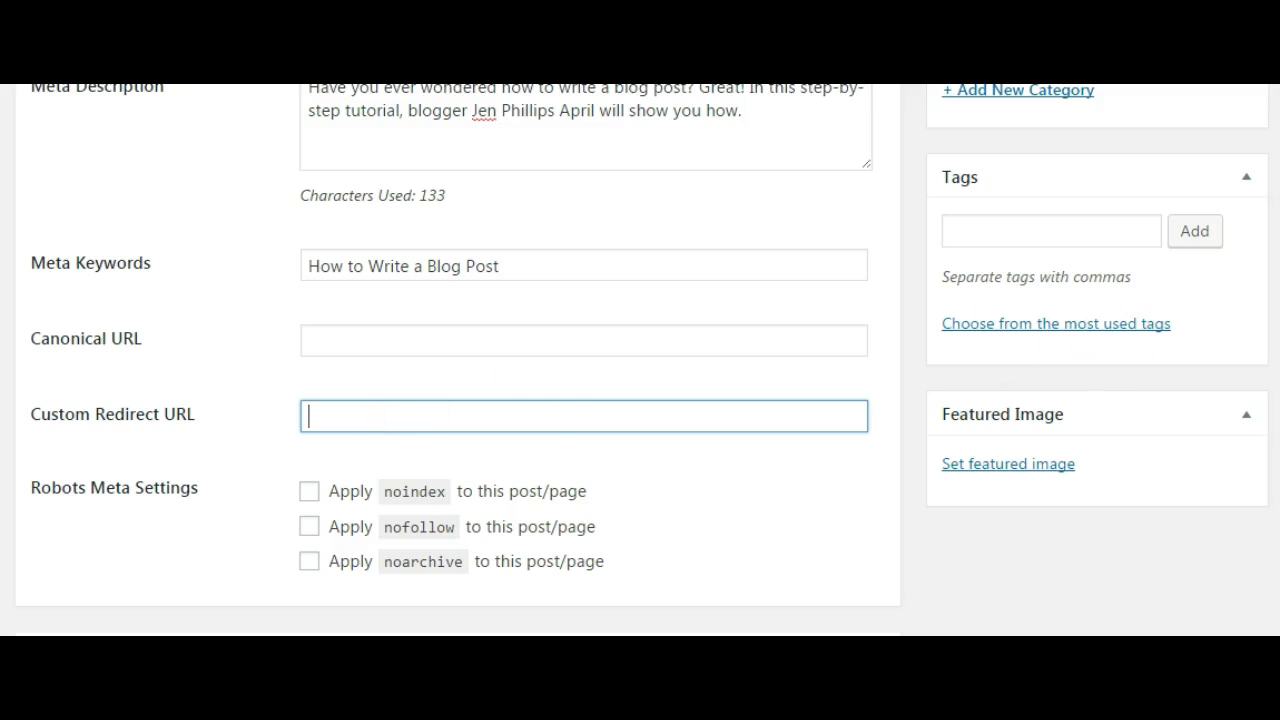
Step: Shorten the post's permalink slug to "blog-post" by removing "how-to-write-a-" and save the new slug
{"action": "scroll", "coordinate": [1030, 222], "scroll_direction": "up", "scroll_amount": 3}
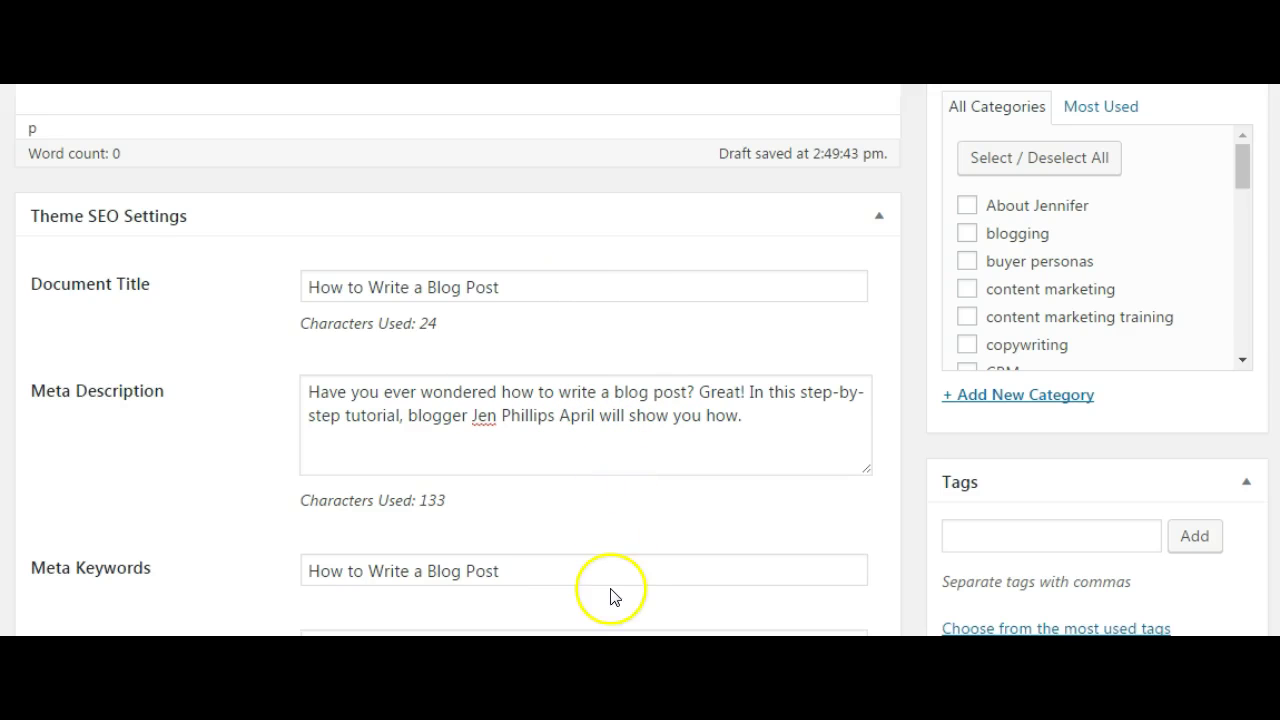
{"action": "scroll", "coordinate": [640, 360], "scroll_direction": "up", "scroll_amount": 3}
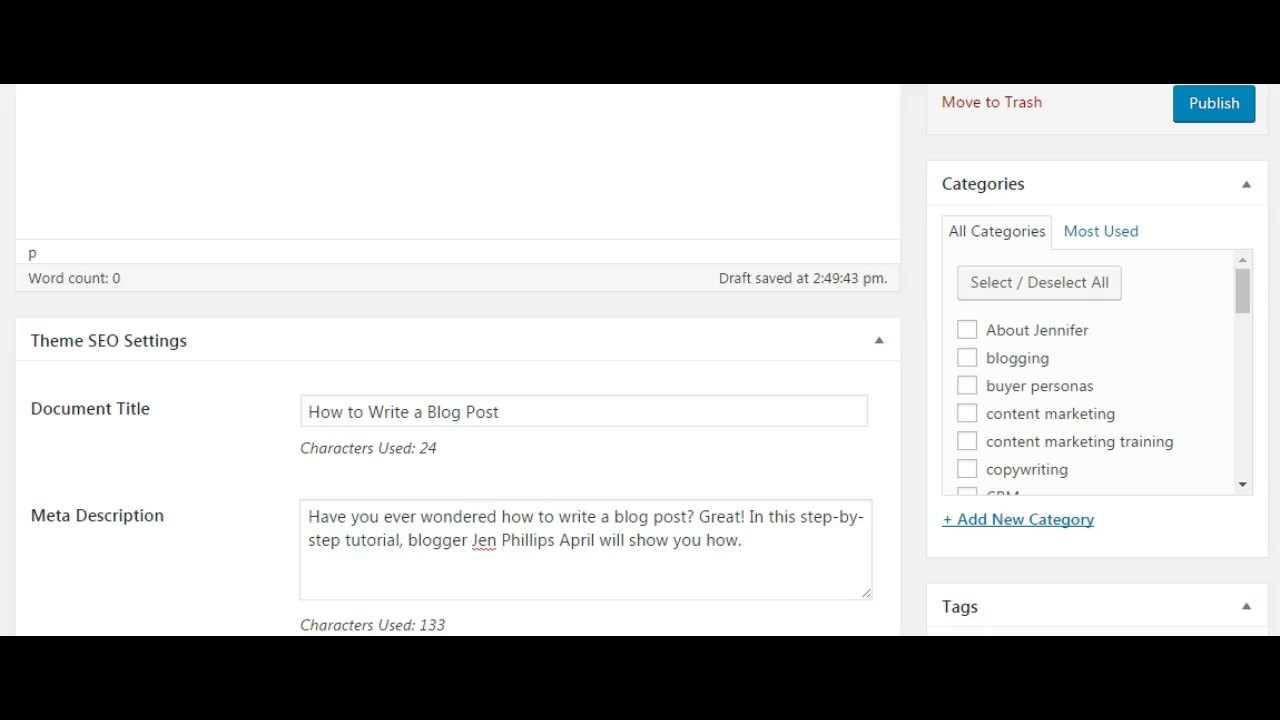
{"action": "scroll", "coordinate": [640, 360], "scroll_direction": "up", "scroll_amount": 3}
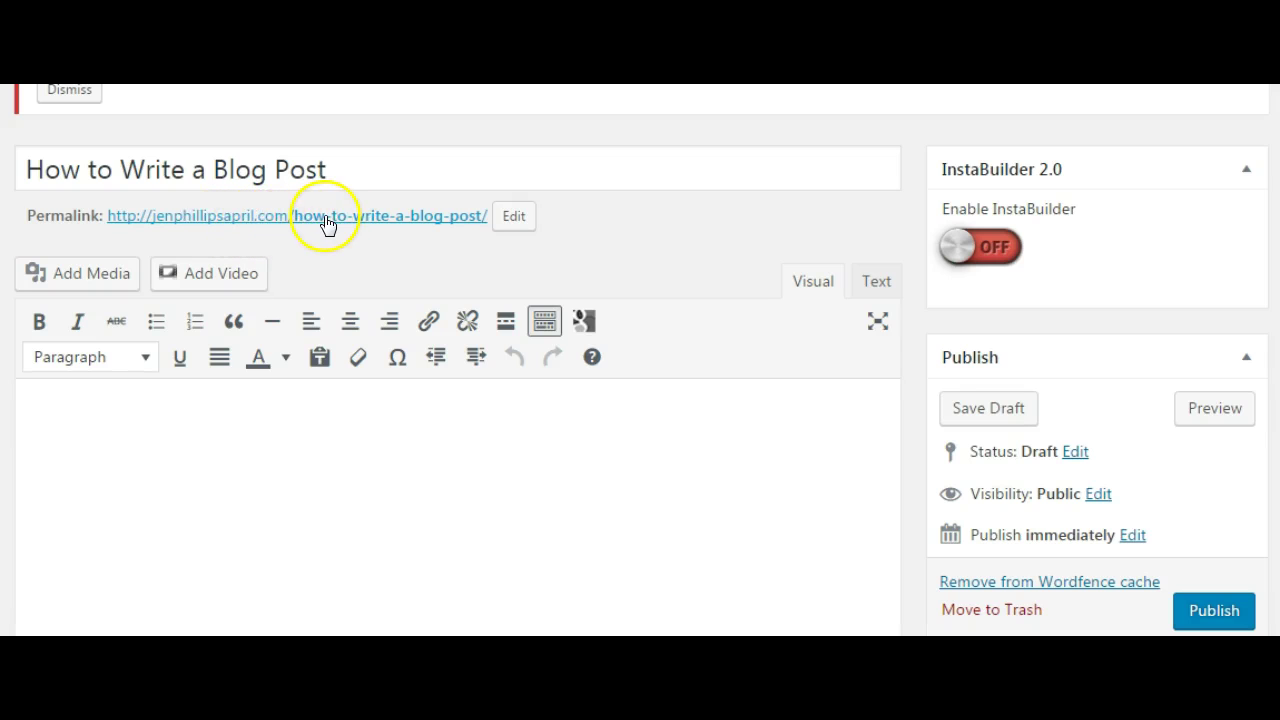
{"action": "left_click", "coordinate": [509, 215]}
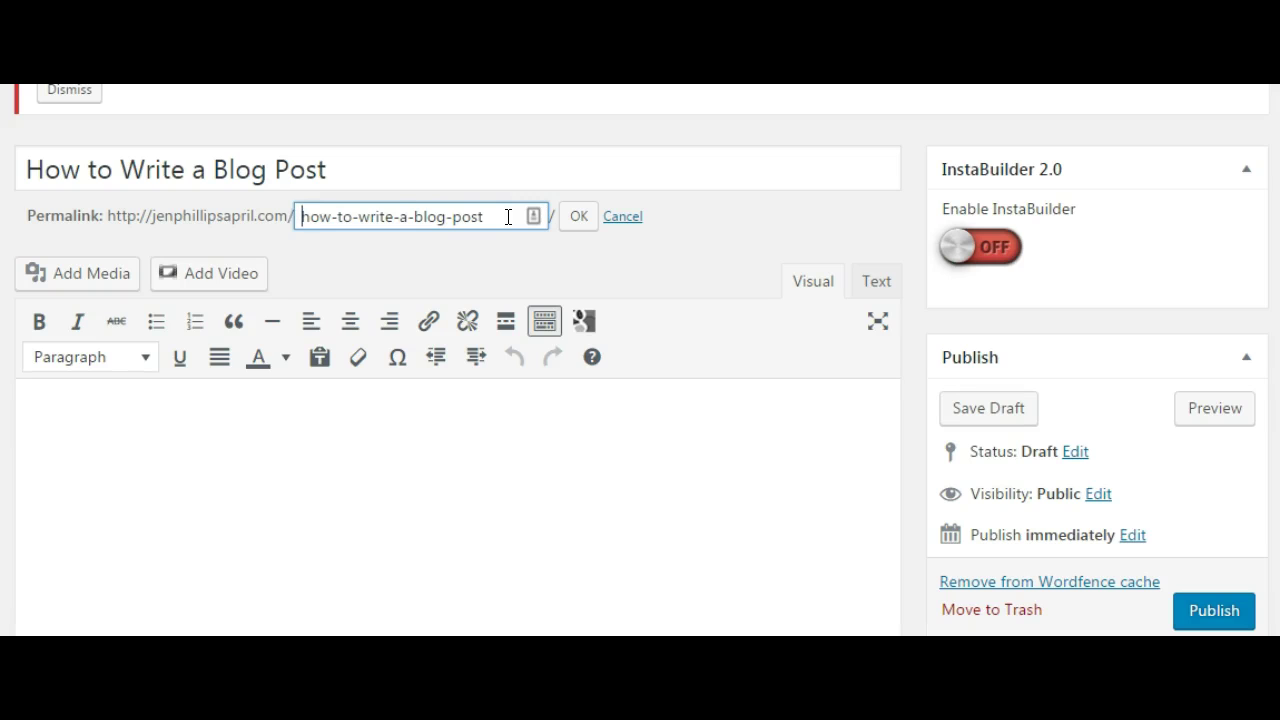
{"action": "left_click", "coordinate": [425, 203]}
{"action": "left_click_drag", "start_coordinate": [417, 214], "coordinate": [286, 216]}
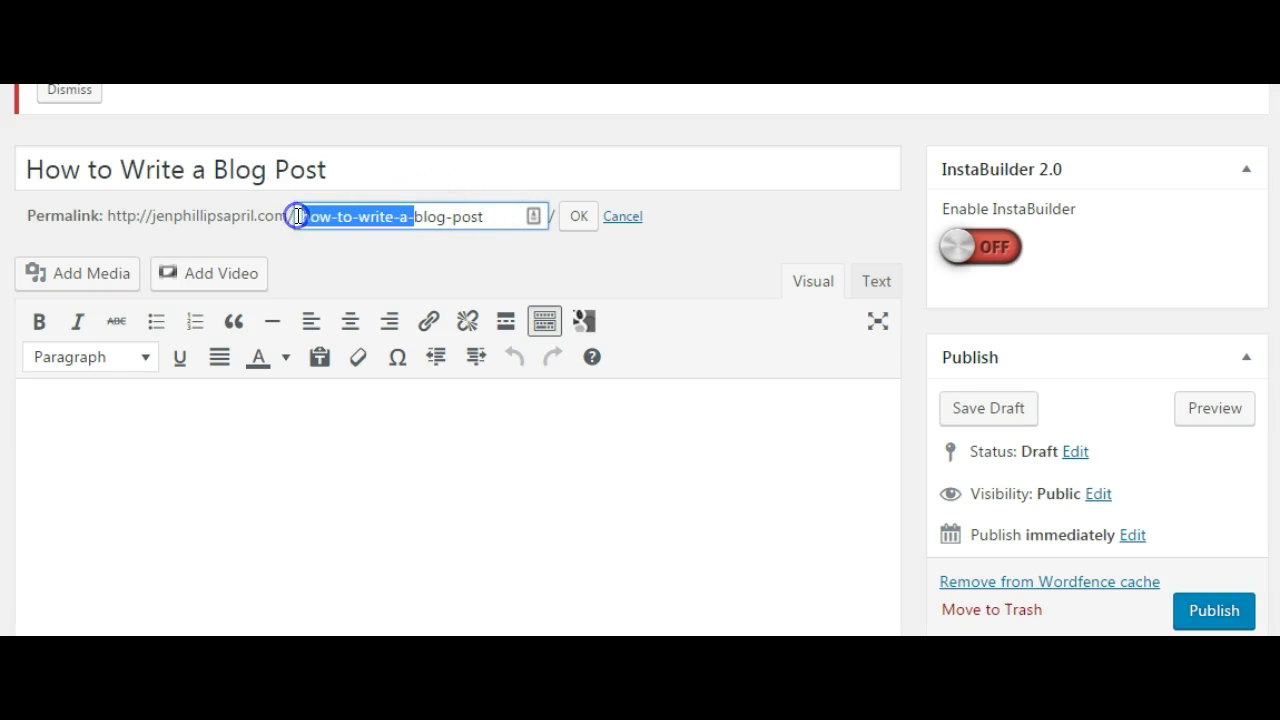
{"action": "key", "text": "BackSpace"}
{"action": "left_click", "coordinate": [576, 222]}
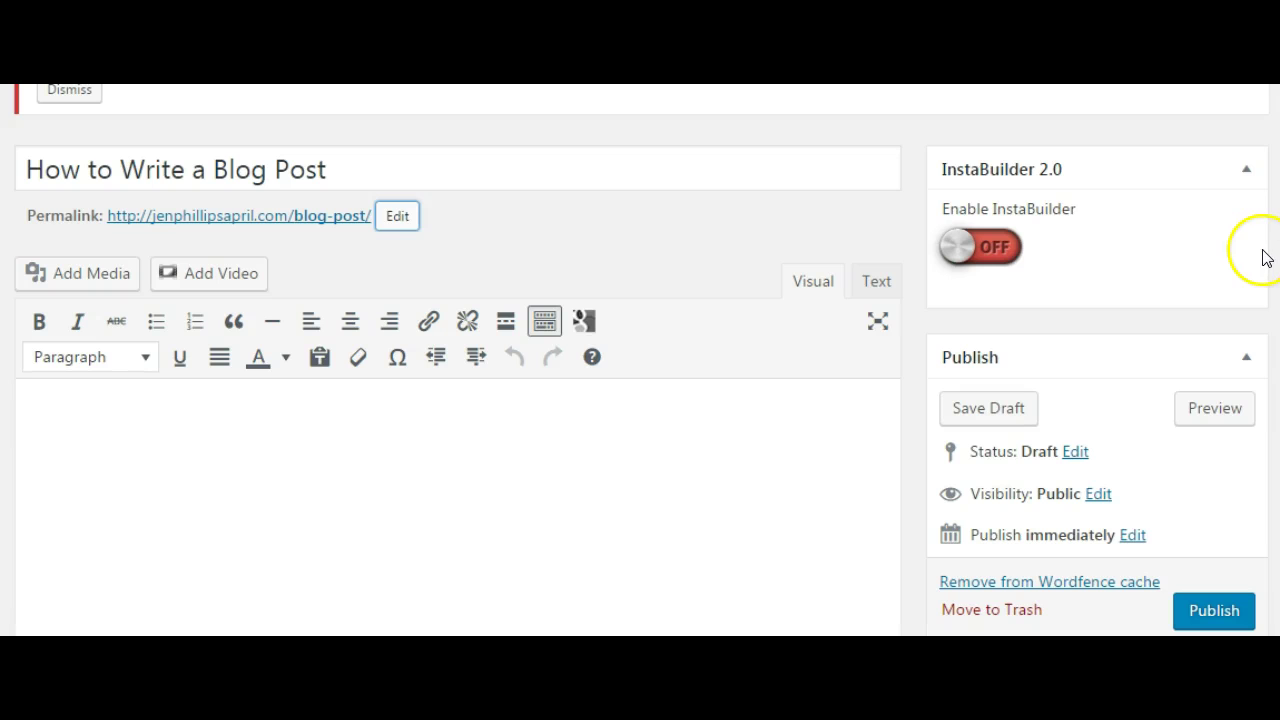
{"action": "scroll", "coordinate": [640, 360], "scroll_direction": "down", "scroll_amount": 10}
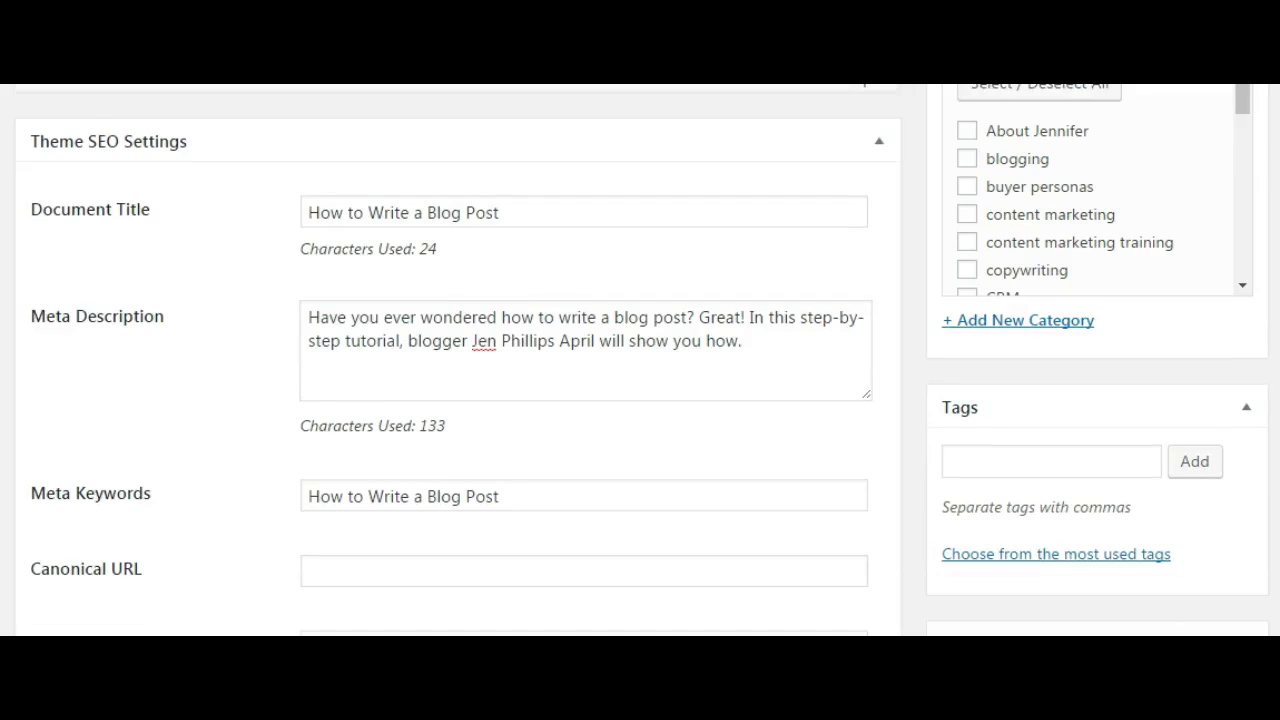
{"action": "scroll", "coordinate": [640, 360], "scroll_direction": "up", "scroll_amount": 4}
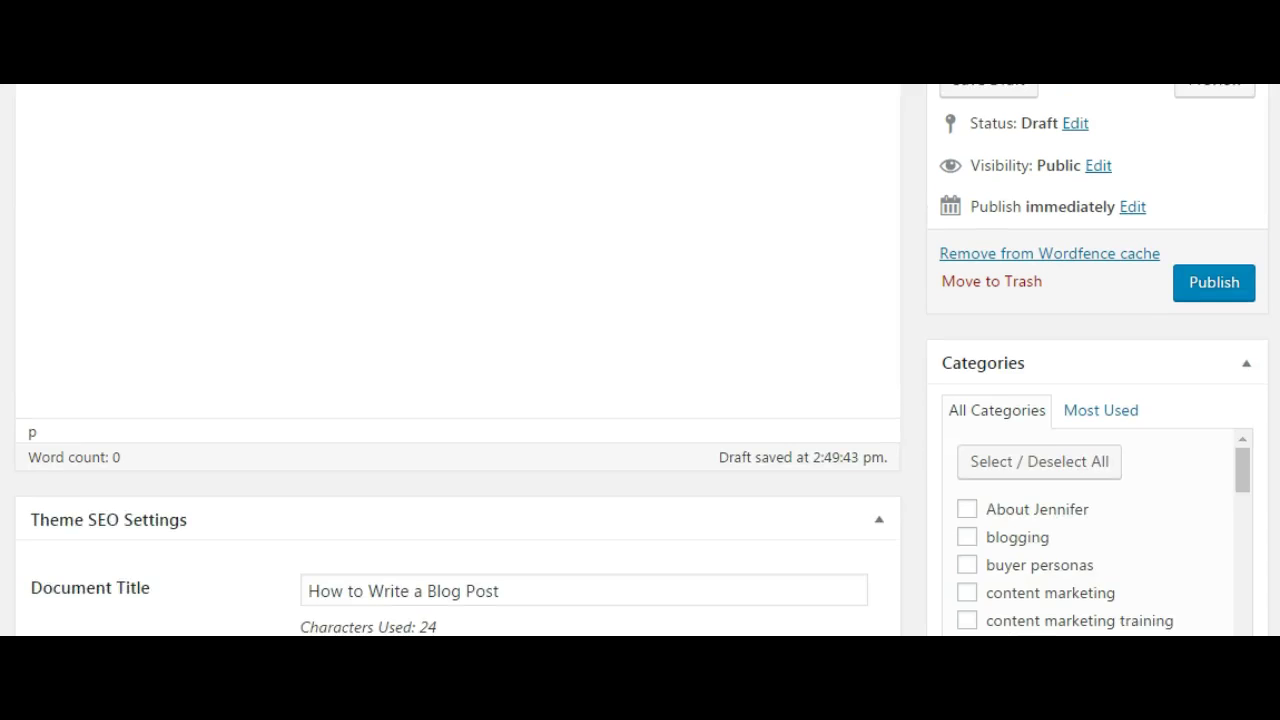
{"action": "scroll", "coordinate": [640, 360], "scroll_direction": "down", "scroll_amount": 3}
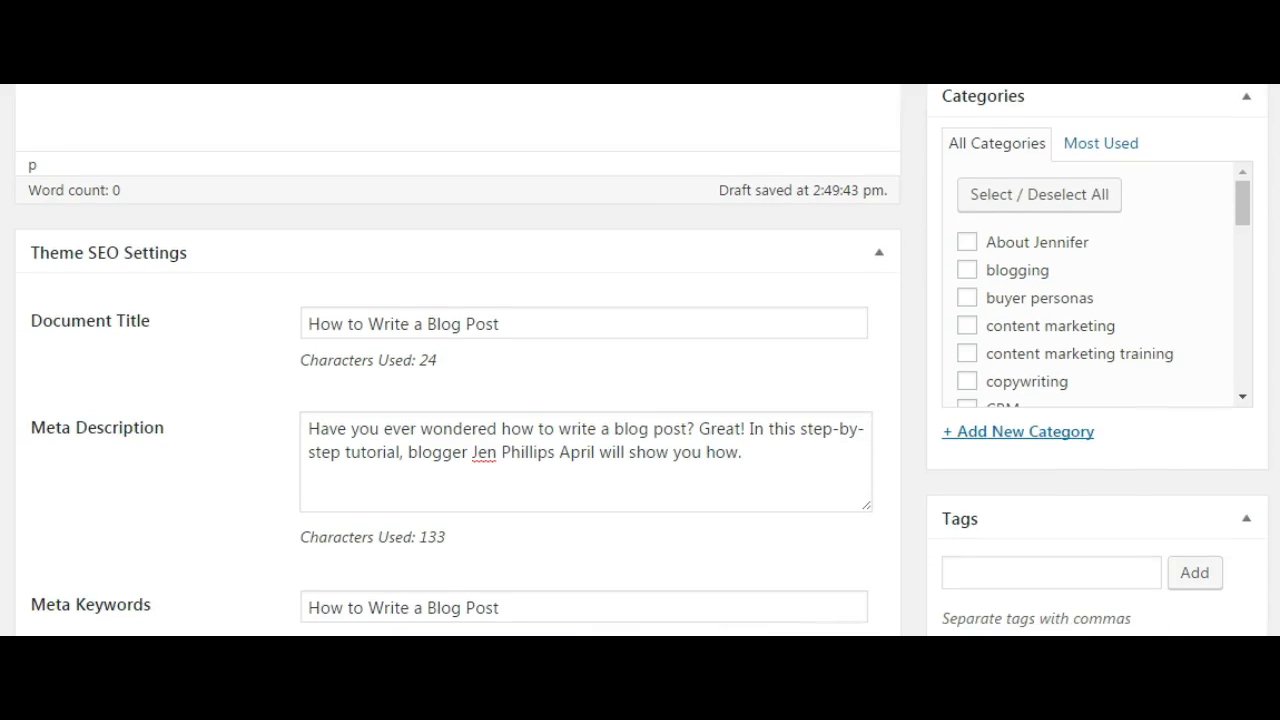
{"action": "scroll", "coordinate": [640, 360], "scroll_direction": "down", "scroll_amount": 1}
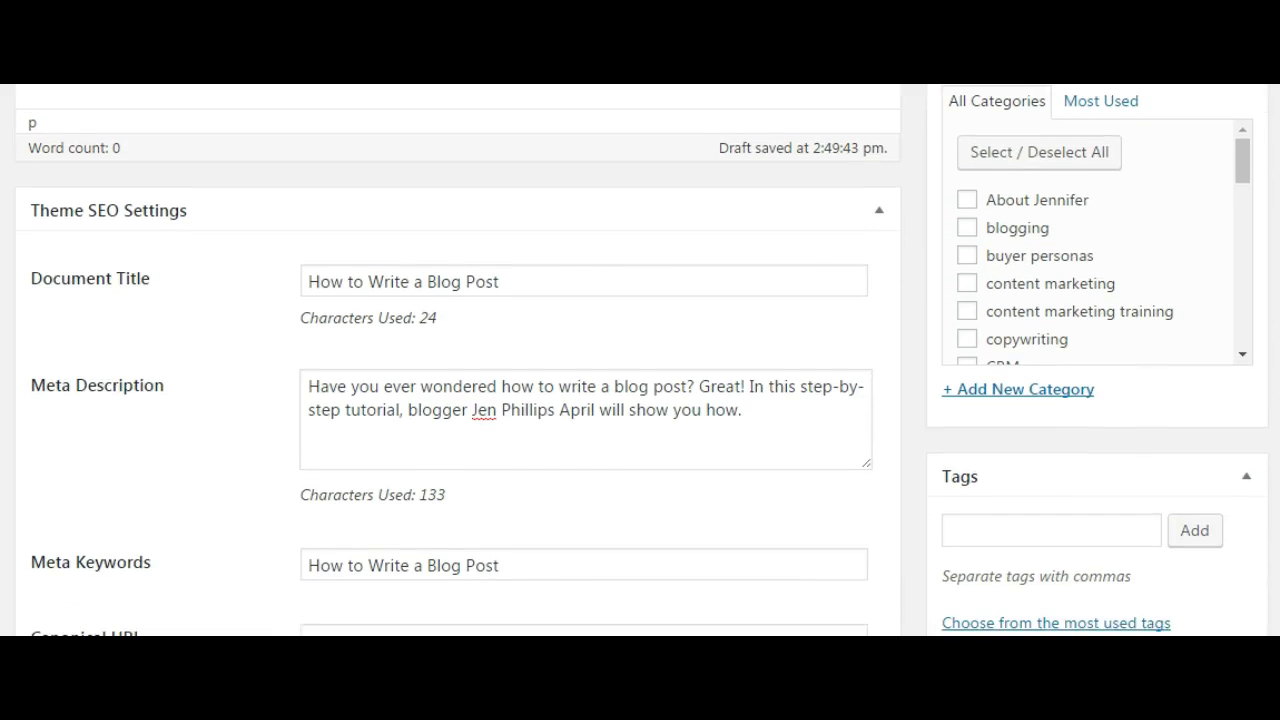